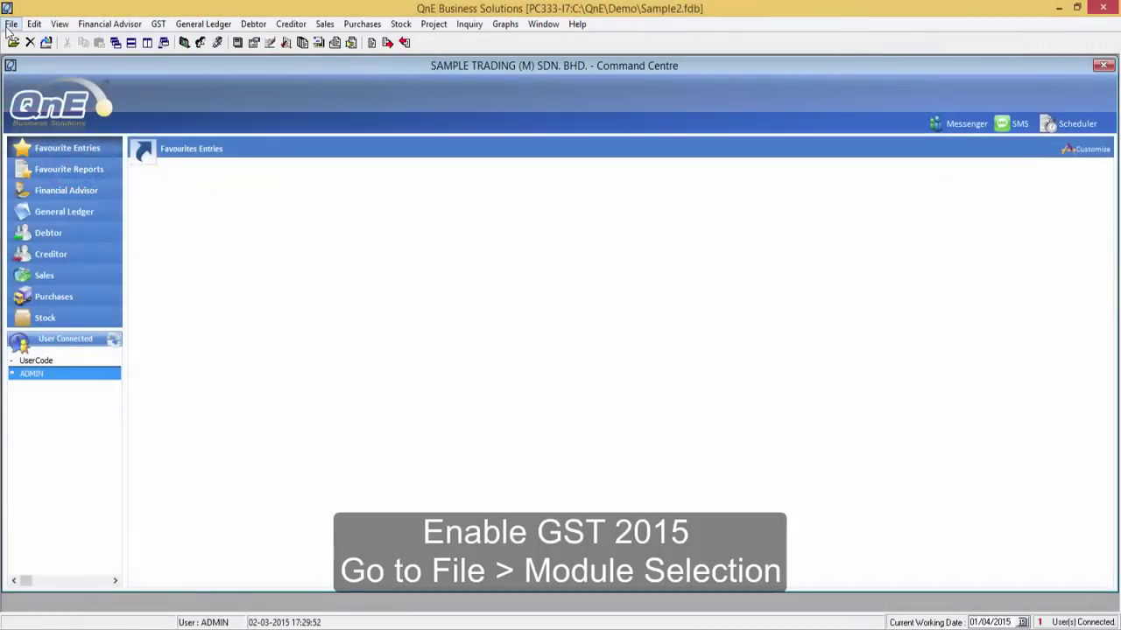
# - Check the enabled modules to confirm GST 2015 is active
pyautogui.click(10, 25)
pyautogui.click(19, 105)
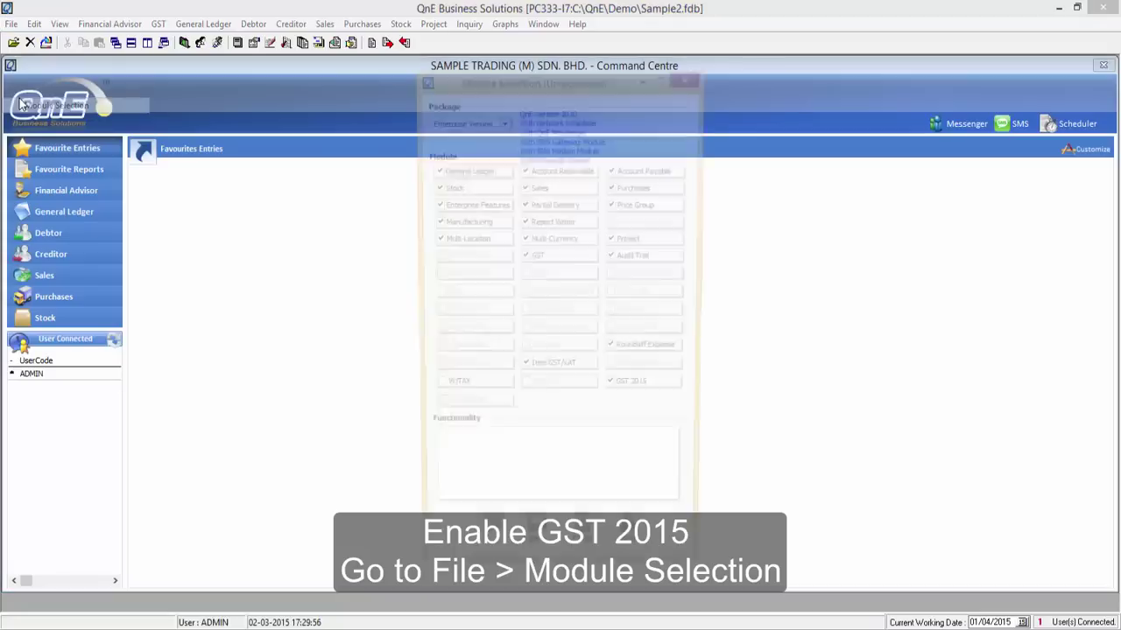
pyautogui.click(688, 79)
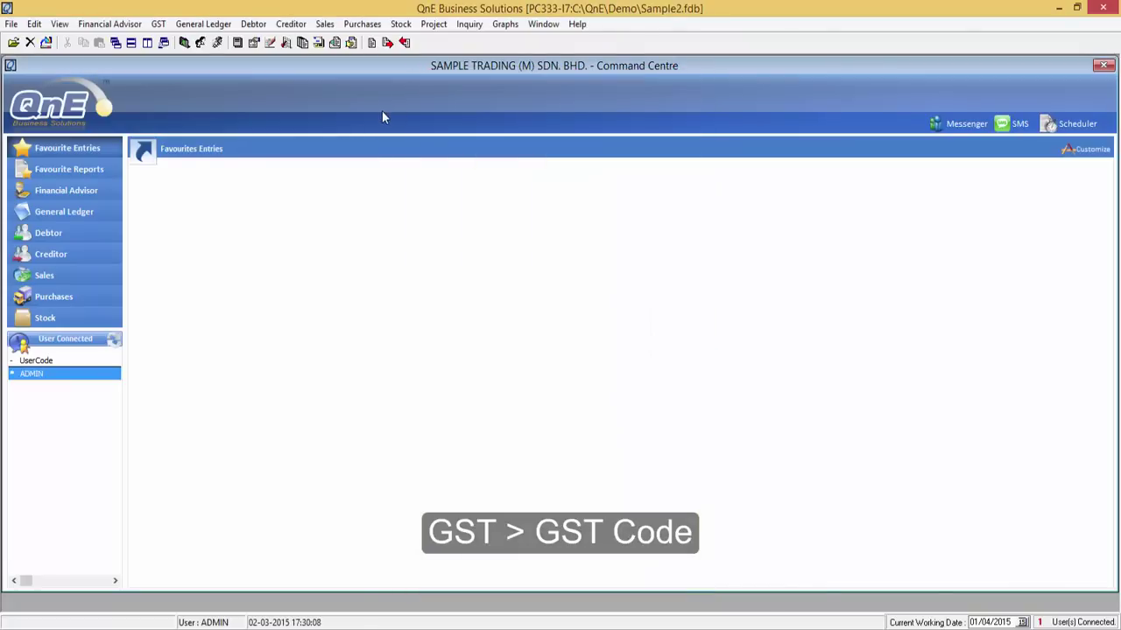
# - Review the TX6 tax code's 6% input tax settings in GST Code maintenance
pyautogui.click(158, 25)
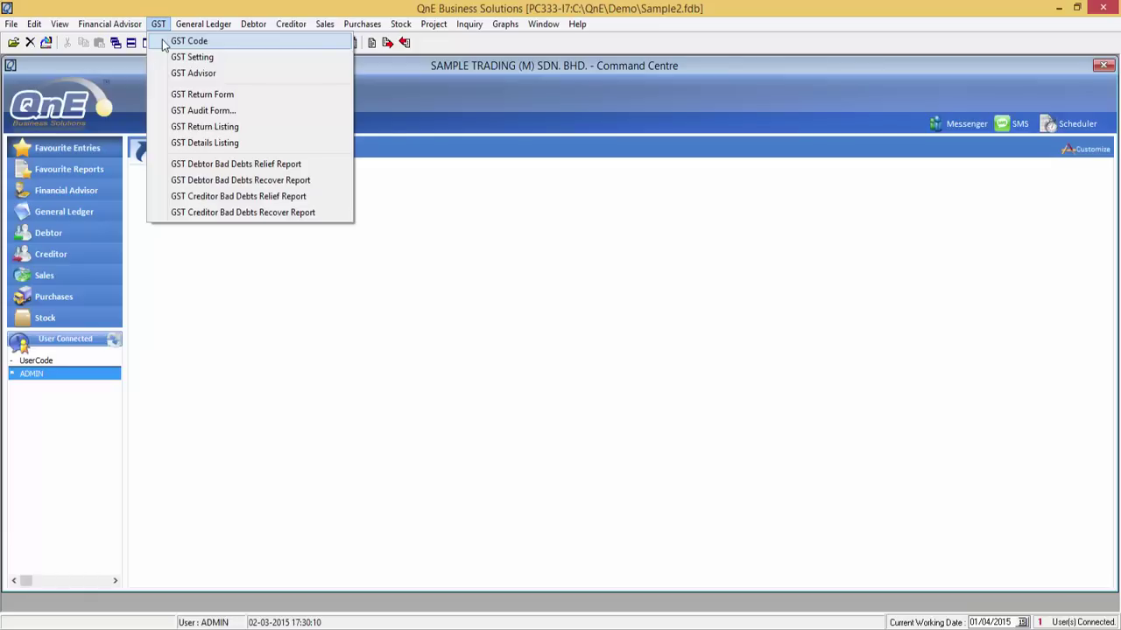
pyautogui.click(163, 42)
pyautogui.click(505, 213)
pyautogui.doubleClick(340, 360)
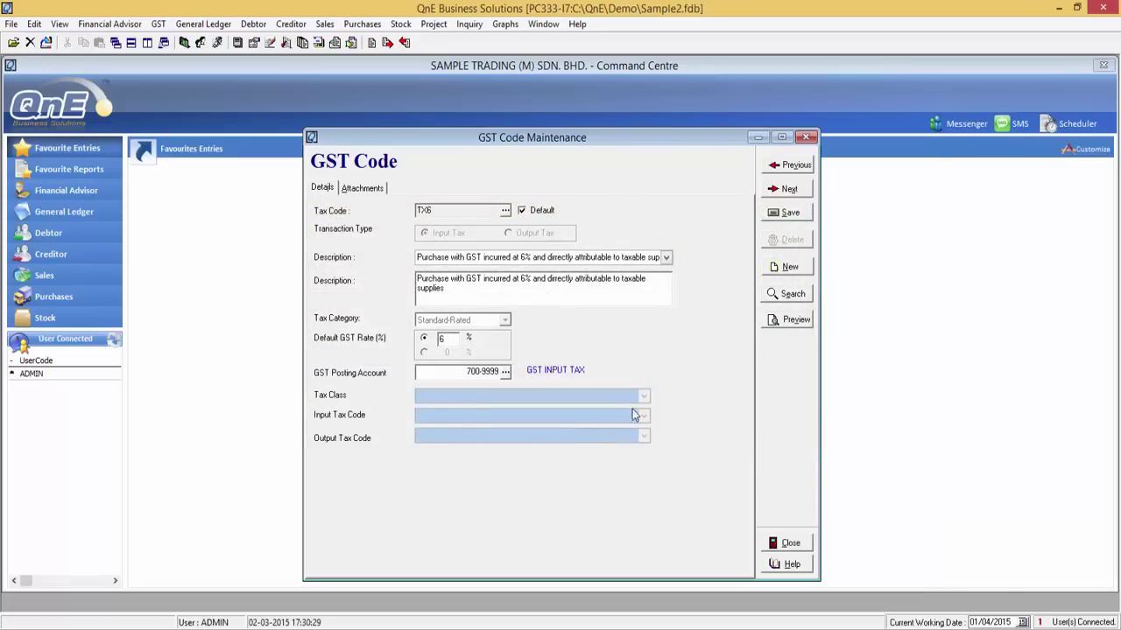
pyautogui.click(805, 138)
pyautogui.click(157, 24)
# - Open GST Setting to view the default input and output tax code priority lists
pyautogui.click(192, 56)
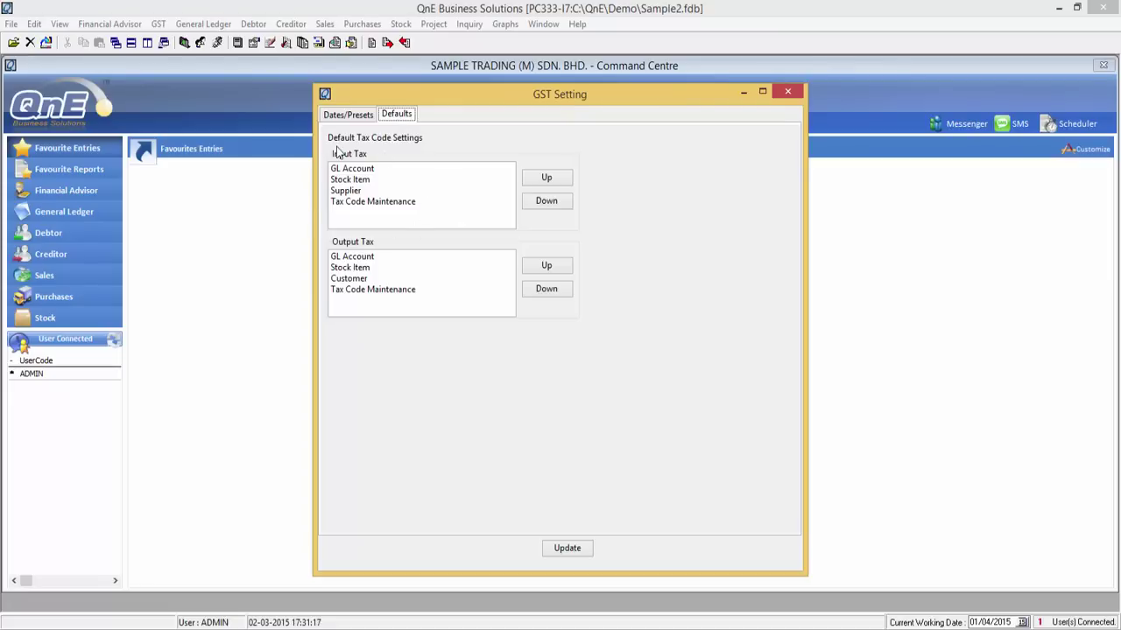
# - Reorder input defaults to Supplier, Stock Item, GL Account and output to Customer, Stock Item, GL Account, and save
pyautogui.click(347, 192)
pyautogui.doubleClick(534, 179)
pyautogui.click(379, 192)
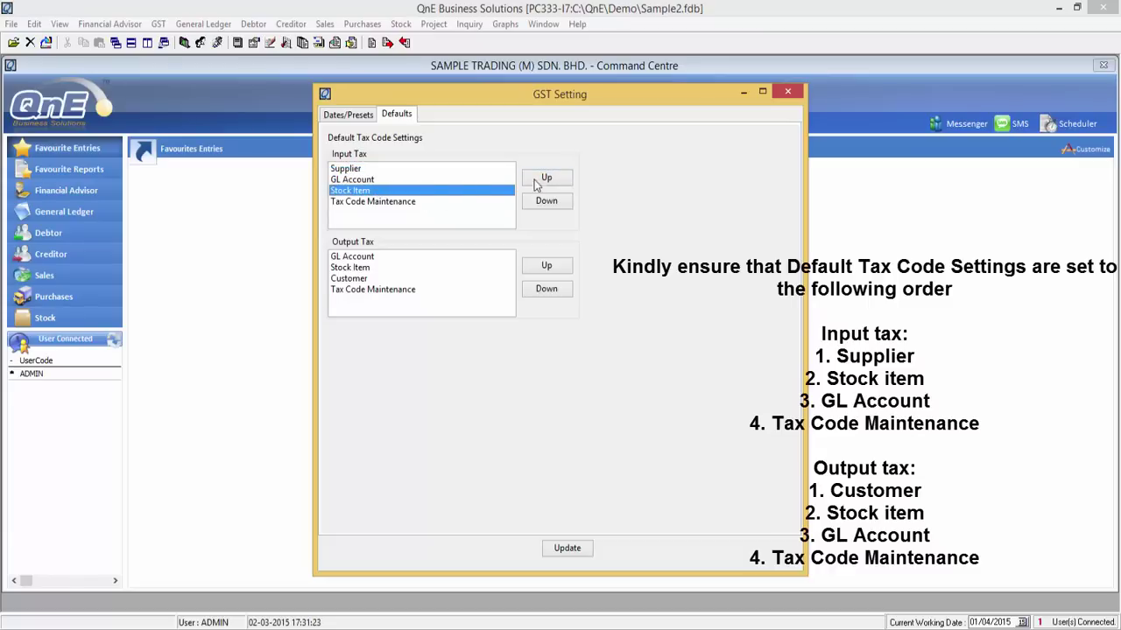
pyautogui.click(563, 180)
pyautogui.click(418, 278)
pyautogui.doubleClick(546, 265)
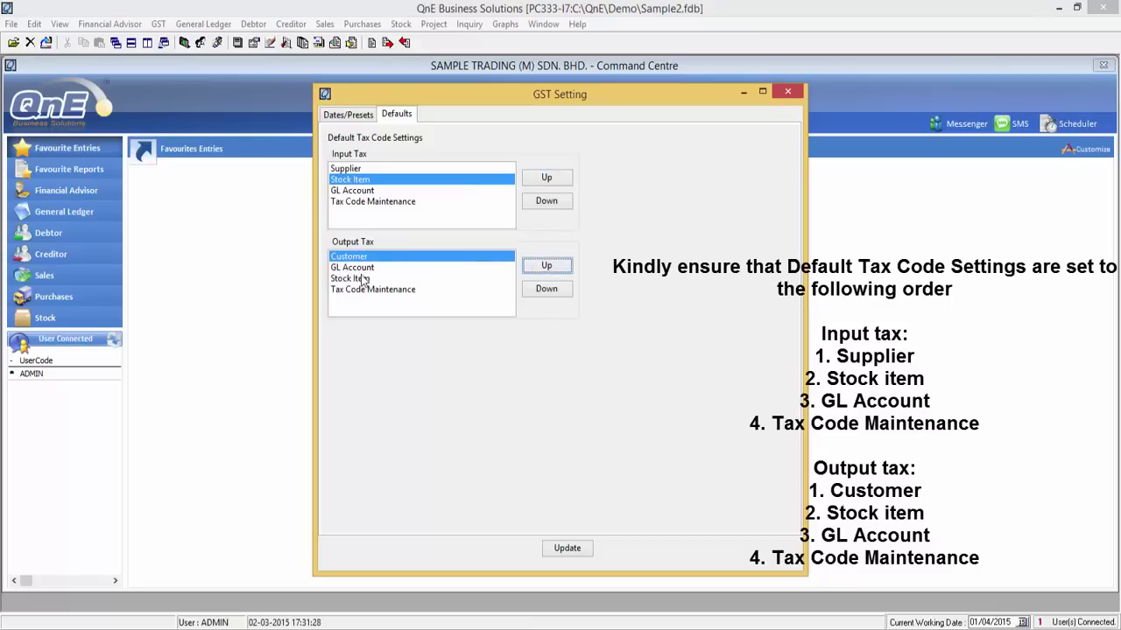
pyautogui.click(363, 278)
pyautogui.click(562, 268)
pyautogui.click(567, 548)
pyautogui.click(565, 348)
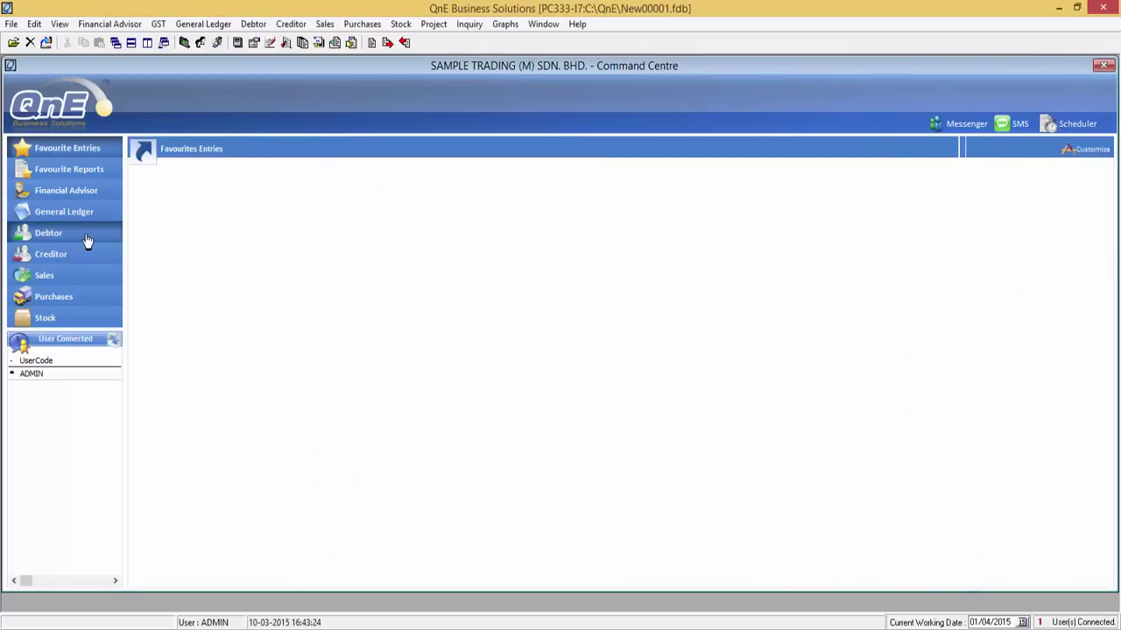
# - Open the US TECHNOLOGY LIMITED record in Debtor Maintenance
pyautogui.click(88, 241)
pyautogui.click(162, 236)
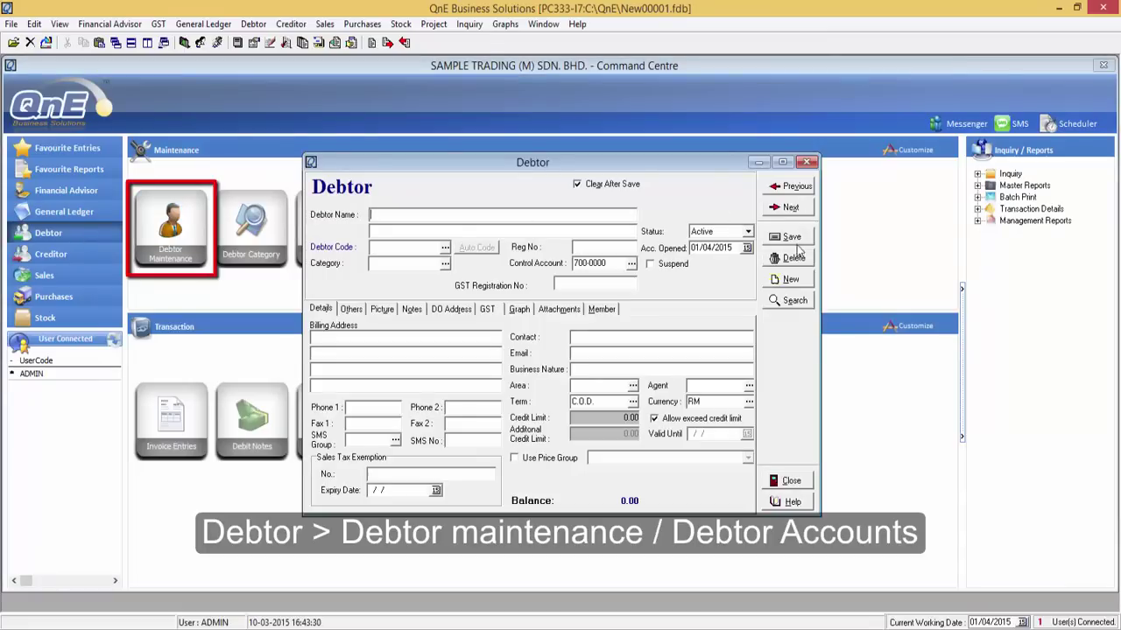
pyautogui.click(791, 300)
pyautogui.doubleClick(405, 359)
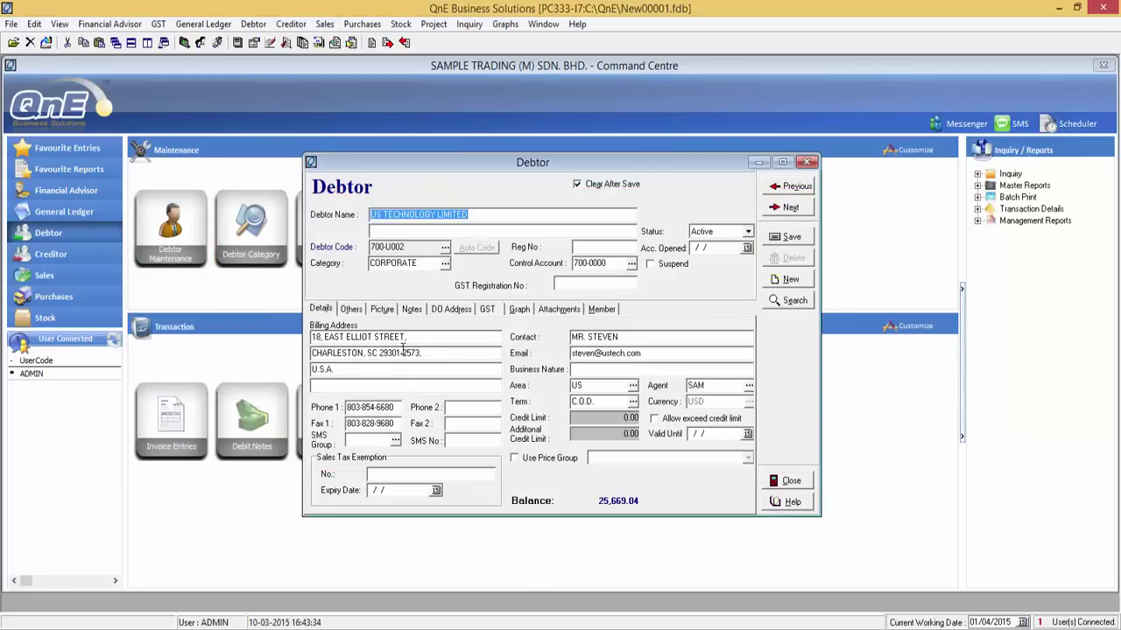
# - Set the debtor's default GST code to ZRE and save the record
pyautogui.click(487, 313)
pyautogui.click(509, 348)
pyautogui.click(512, 348)
pyautogui.doubleClick(457, 321)
pyautogui.click(802, 239)
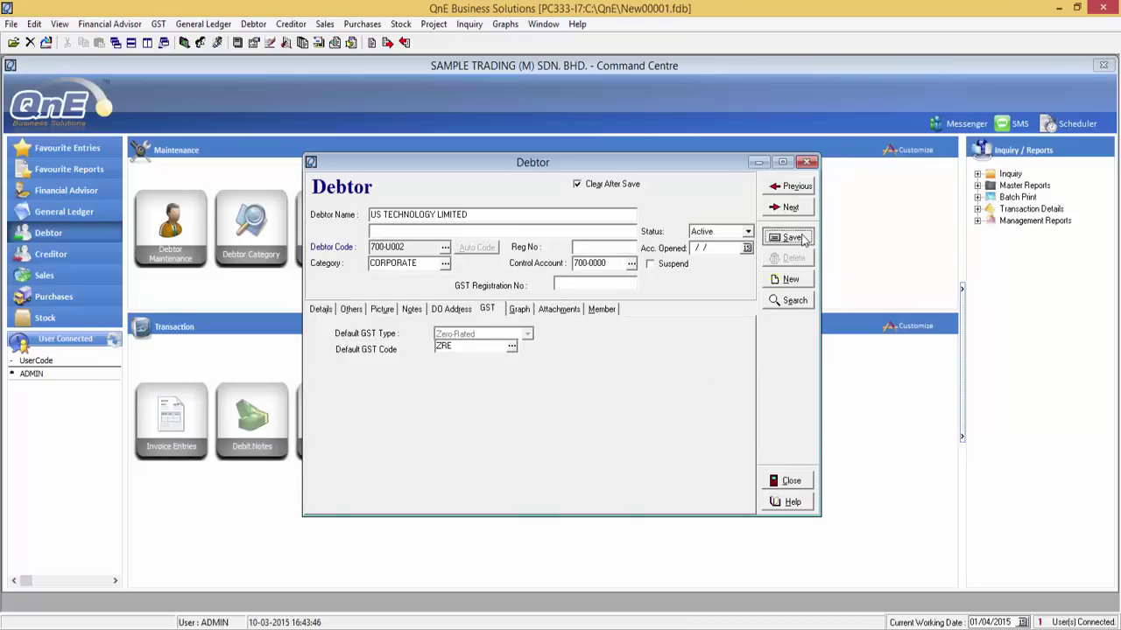
pyautogui.click(806, 162)
pyautogui.click(109, 285)
# - Start a new sales invoice billed to US TECHNOLOGY LIMITED
pyautogui.click(410, 239)
pyautogui.click(383, 161)
pyautogui.doubleClick(423, 333)
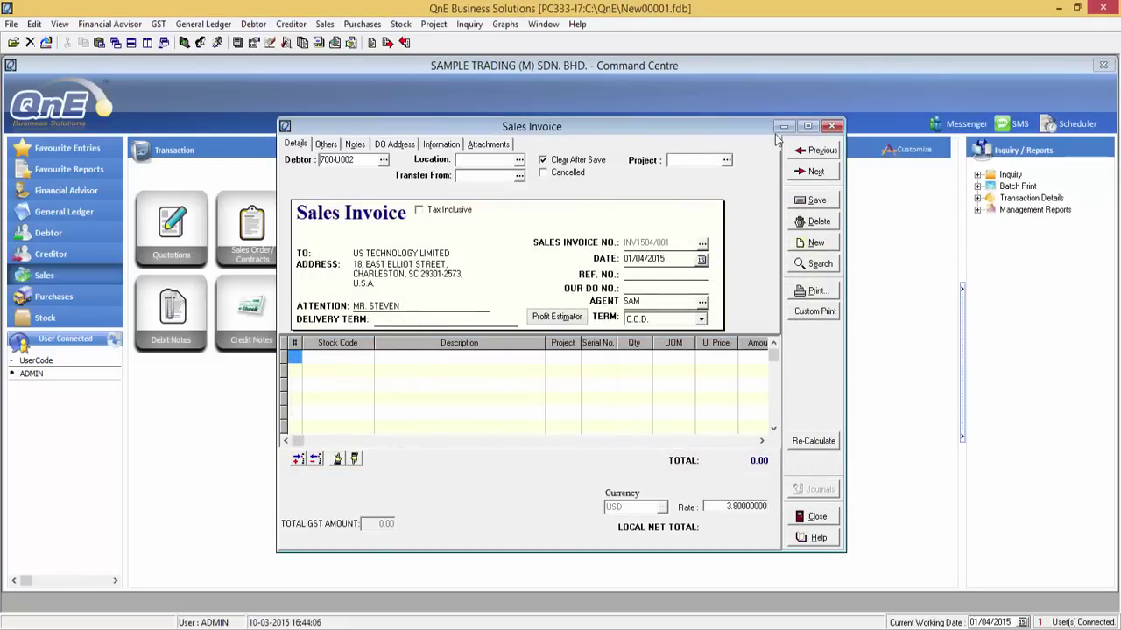
pyautogui.click(808, 127)
# - Add AMD-XP/1800, ASUS-MB and AZ56K-INT lines and save the 273.68 invoice
pyautogui.click(79, 275)
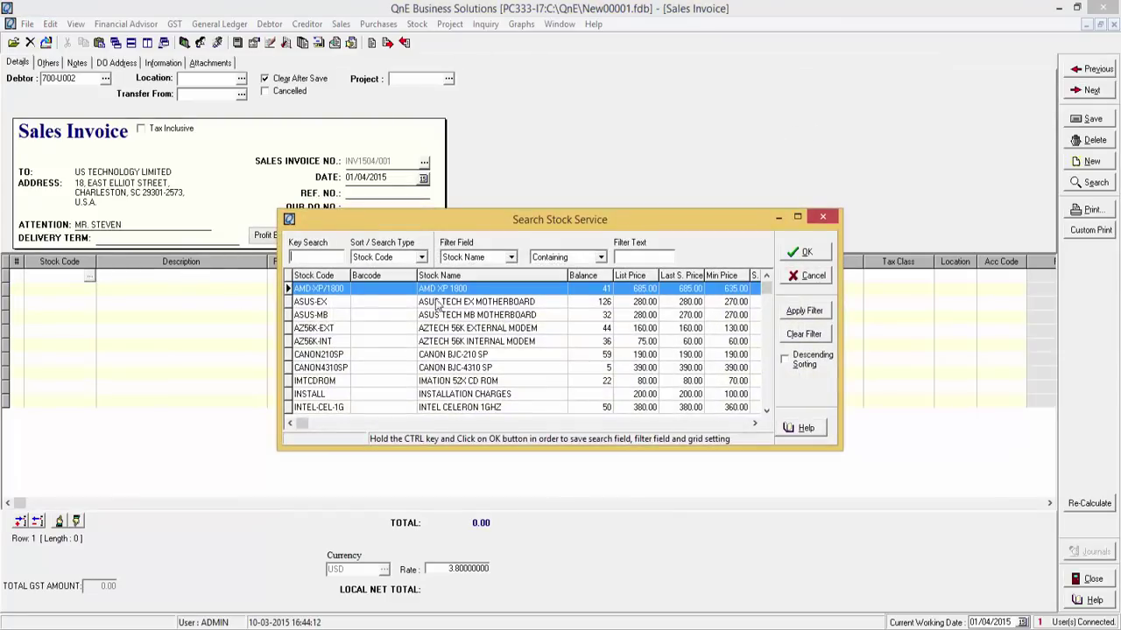
pyautogui.doubleClick(451, 289)
pyautogui.click(88, 292)
pyautogui.click(89, 290)
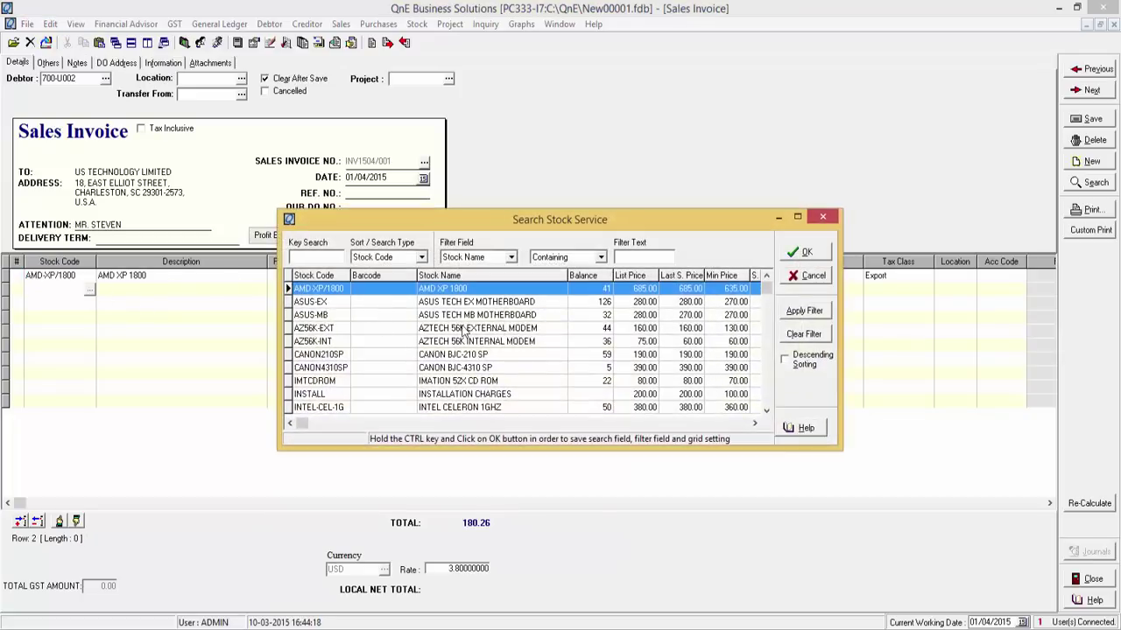
pyautogui.doubleClick(475, 315)
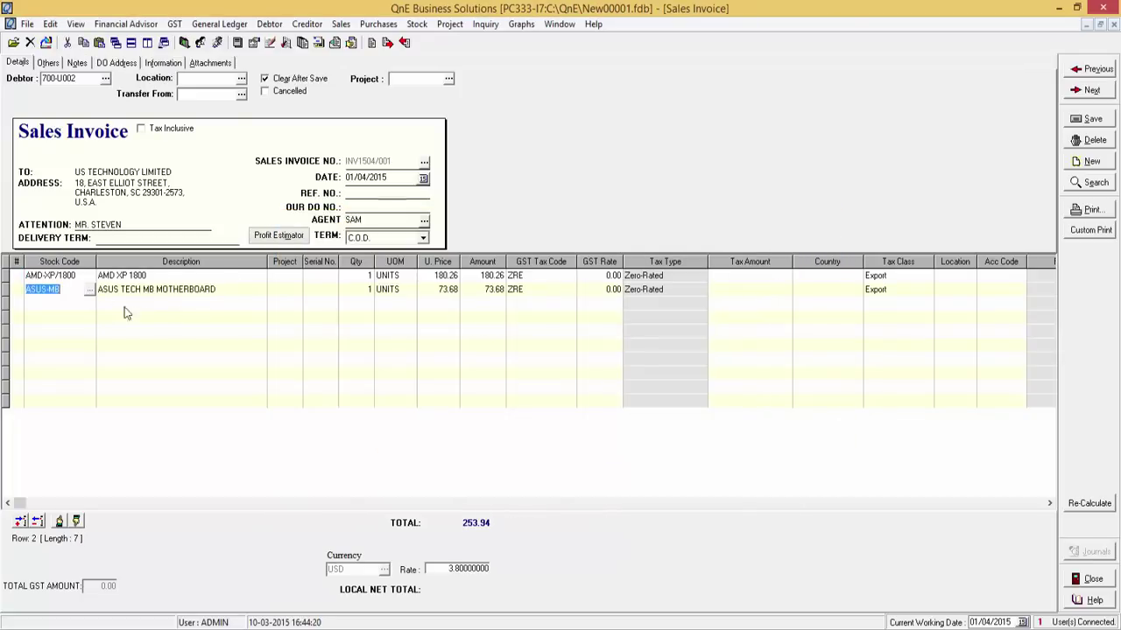
pyautogui.click(91, 302)
pyautogui.click(89, 303)
pyautogui.doubleClick(490, 341)
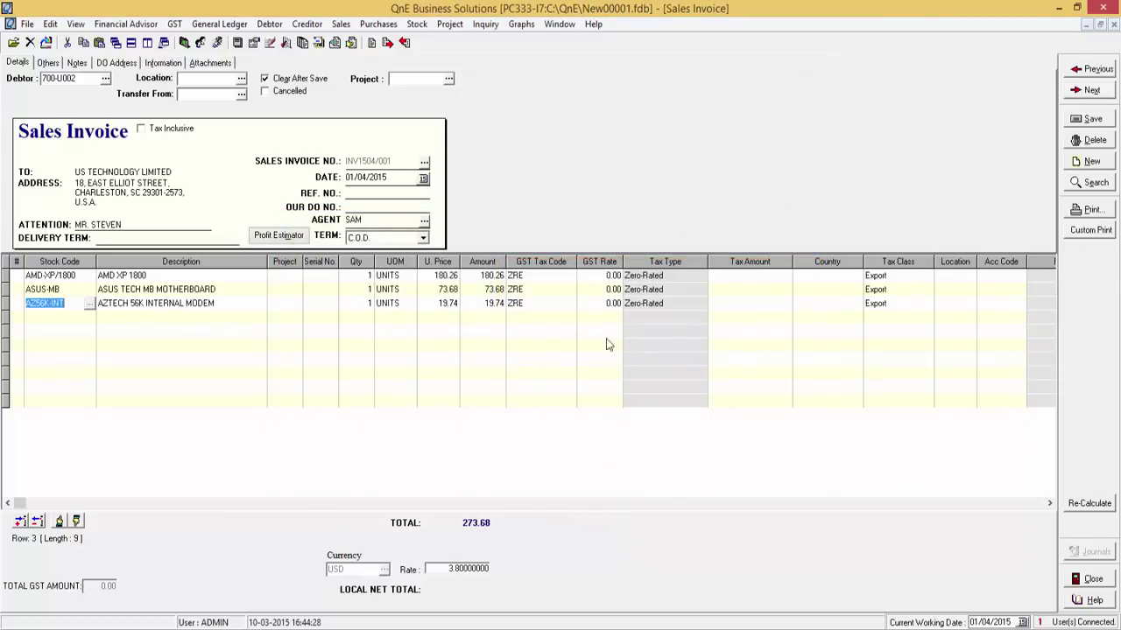
pyautogui.hotkey('ctrl', 's')
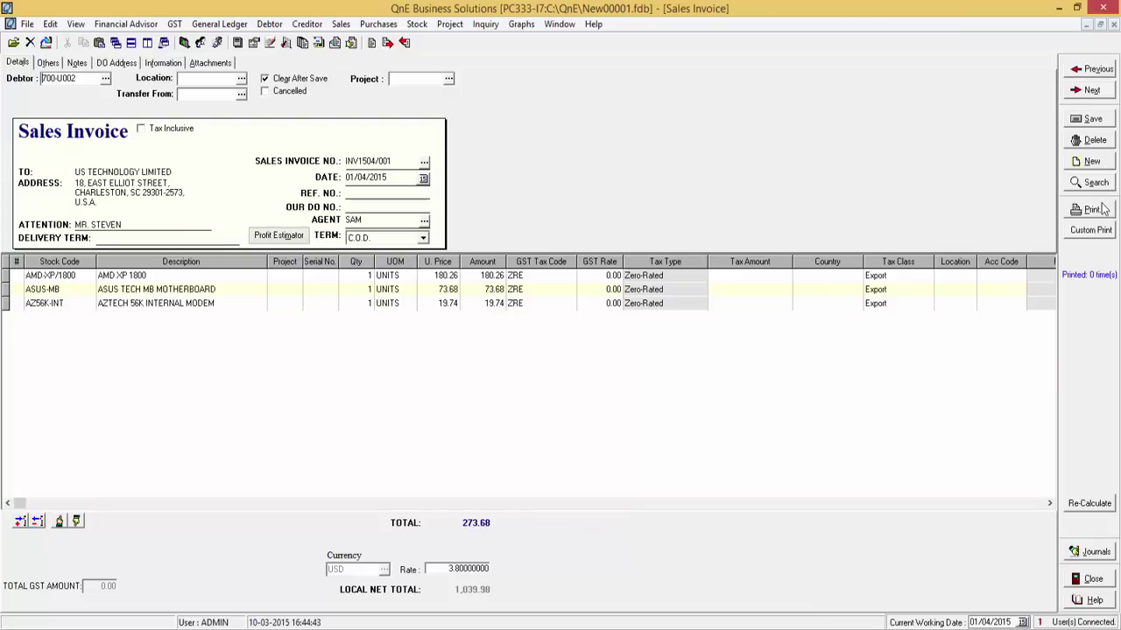
# - Choose the <SR>22 Invoice with GST 2015 print format for the invoice
pyautogui.click(1095, 209)
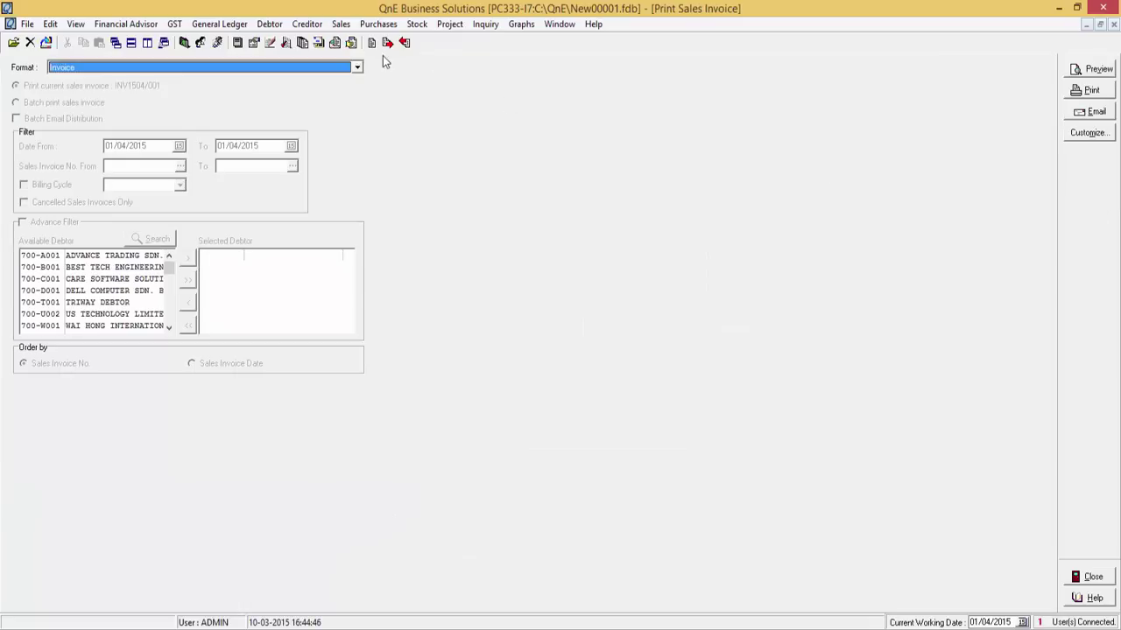
pyautogui.click(358, 67)
pyautogui.moveTo(385, 105); pyautogui.dragTo(386, 133)
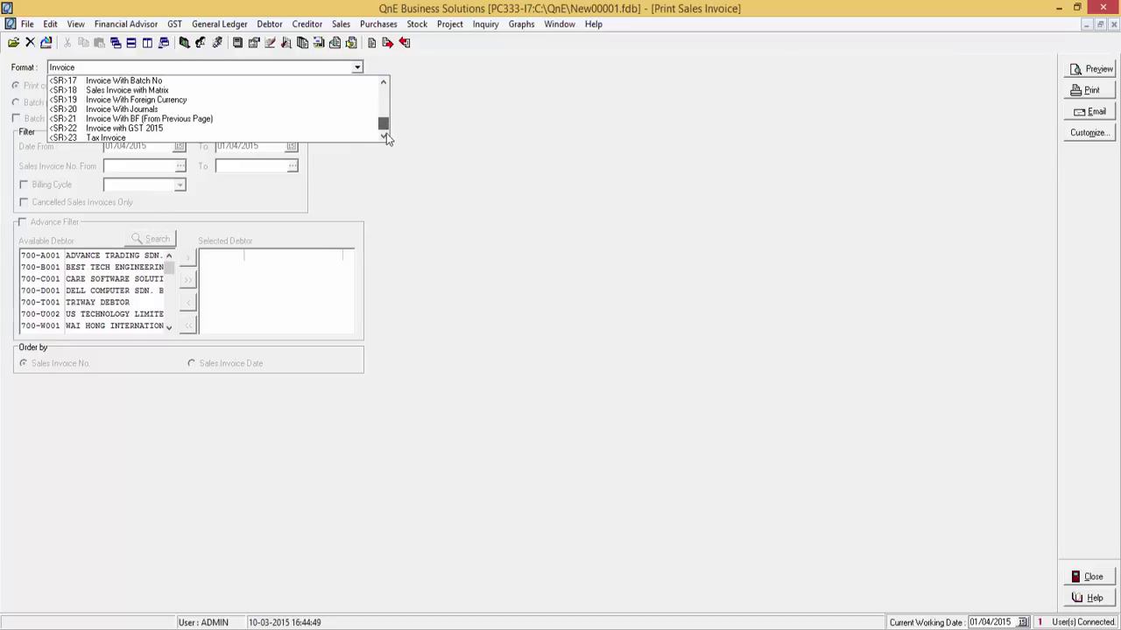
pyautogui.click(151, 131)
# - Preview the printed tax invoice with its three zero-rated lines
pyautogui.click(1087, 72)
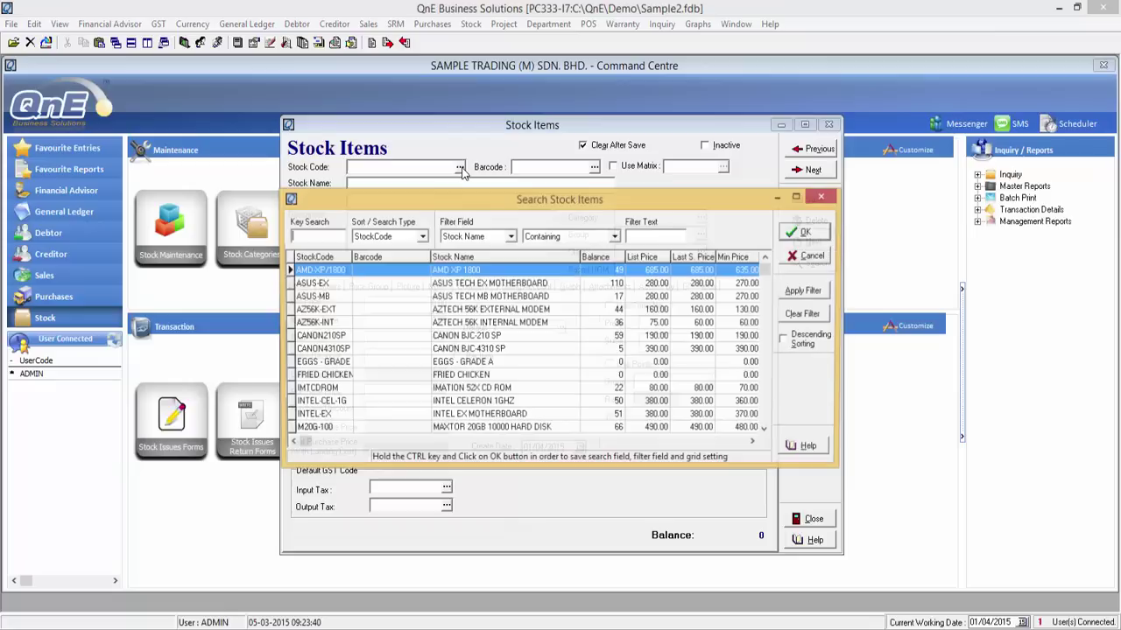
# - Open EGGS - GRADE A, then FRIED CHICKEN, to check their default GST codes
pyautogui.doubleClick(452, 367)
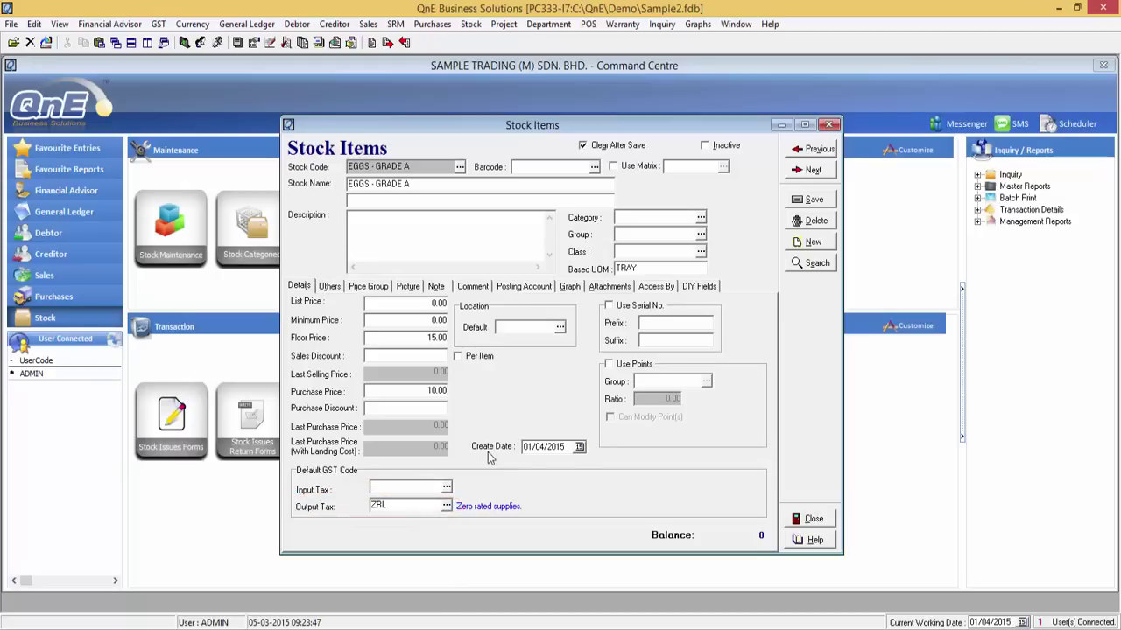
pyautogui.click(459, 166)
pyautogui.doubleClick(438, 375)
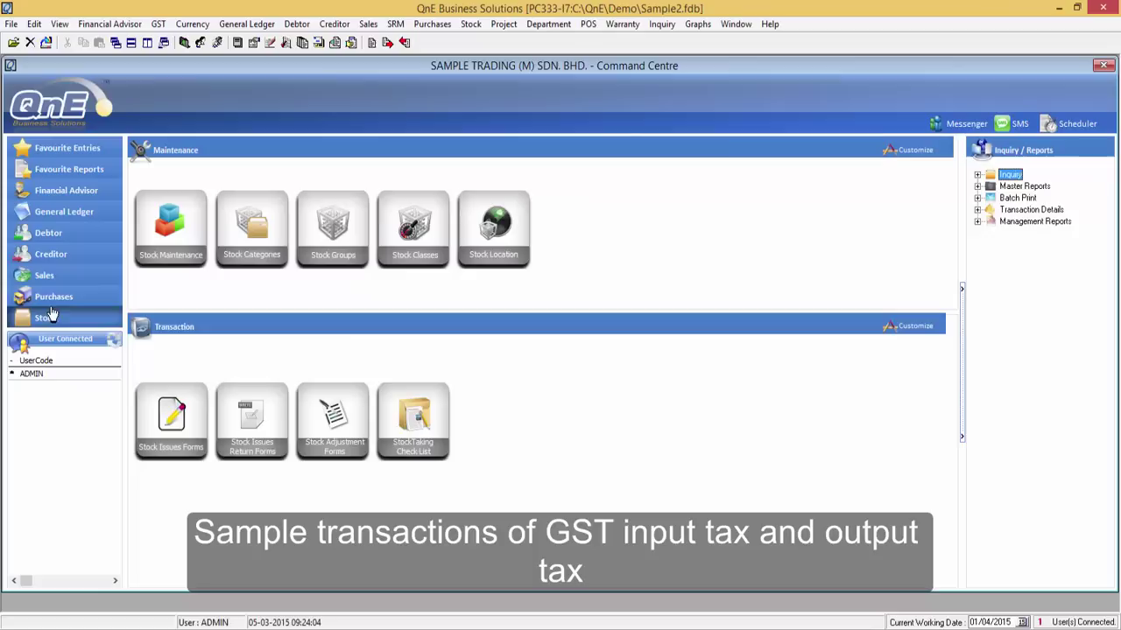
# - Start a purchase invoice for the creditor with a FRIED CHICKEN line
pyautogui.click(47, 305)
pyautogui.click(409, 236)
pyautogui.click(399, 185)
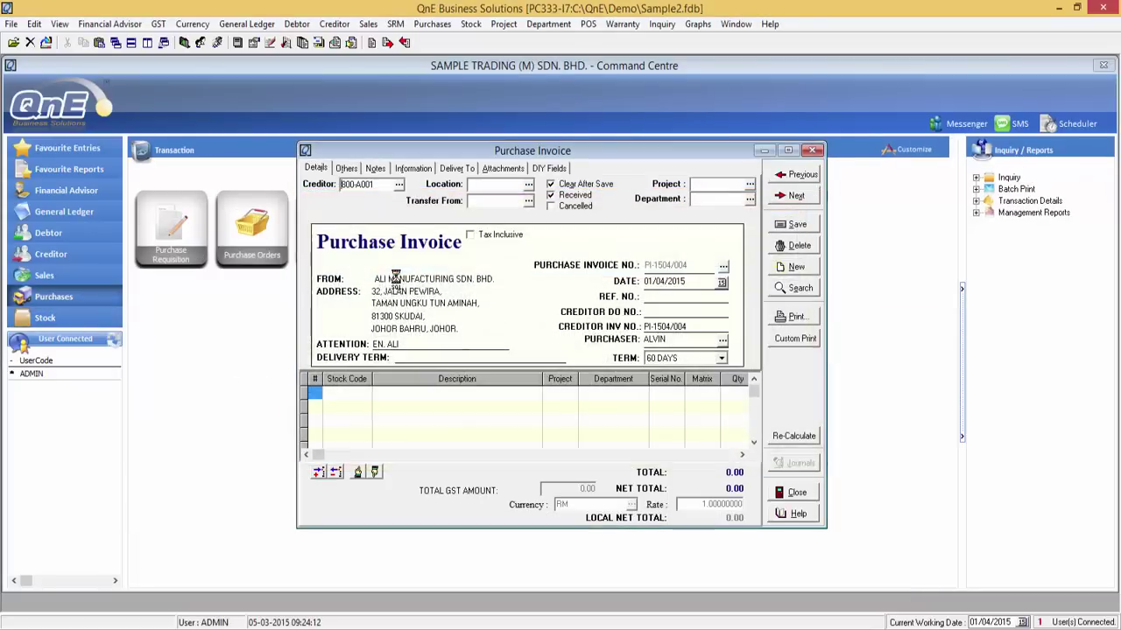
pyautogui.click(350, 393)
pyautogui.click(366, 394)
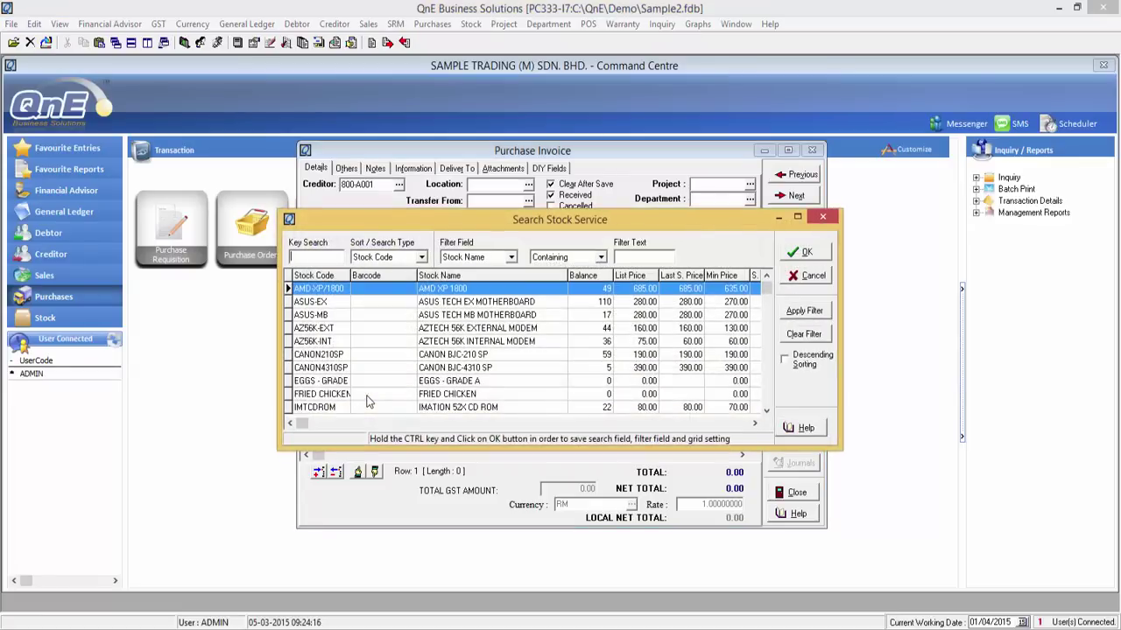
pyautogui.write('f')
pyautogui.doubleClick(357, 343)
# - Set quantity 10, save the 31.80 TX6 invoice, and list saved purchase invoices
pyautogui.click(788, 150)
pyautogui.click(445, 289)
pyautogui.write('10')
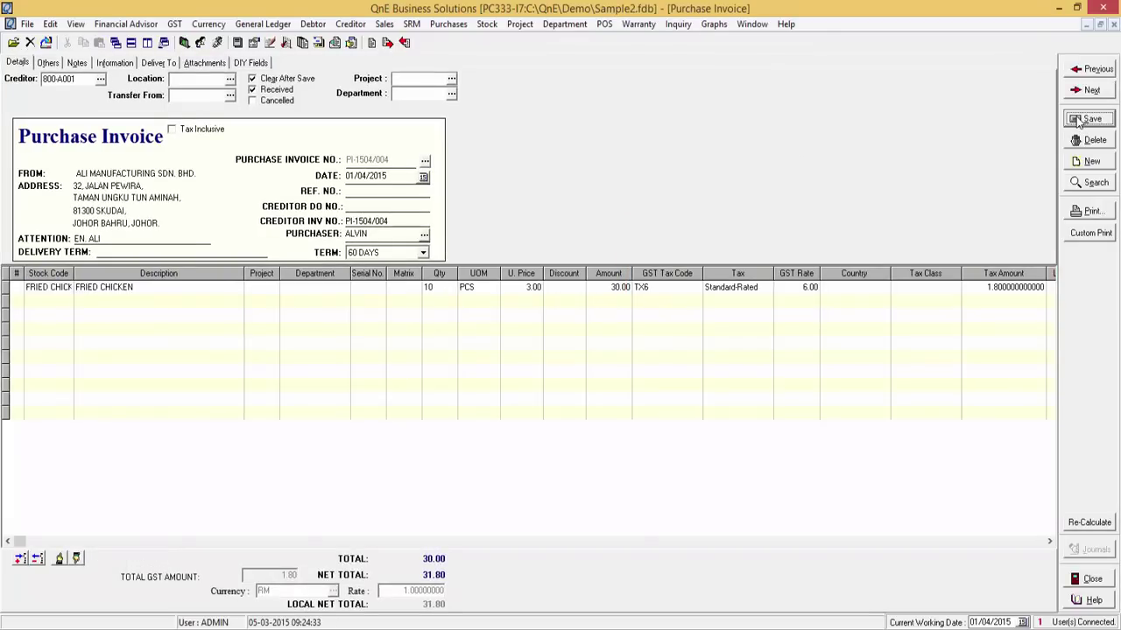
pyautogui.click(1085, 119)
pyautogui.click(1090, 182)
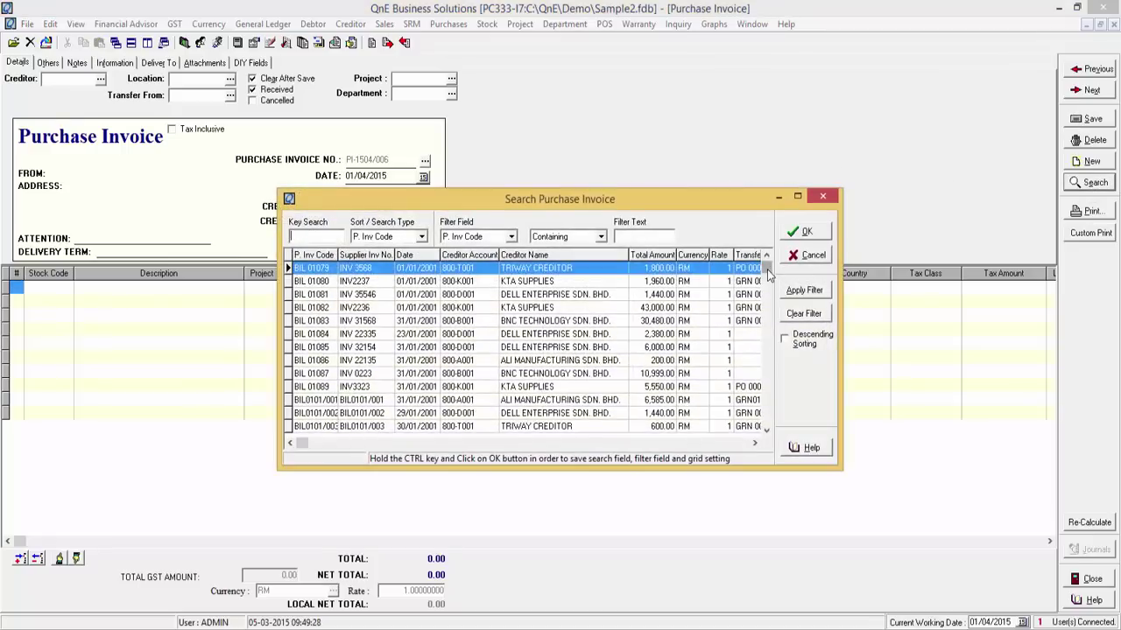
pyautogui.moveTo(768, 275); pyautogui.dragTo(769, 412)
# - Open purchase invoice PI-1504/004, review its journal entries, then close them
pyautogui.press('Up')
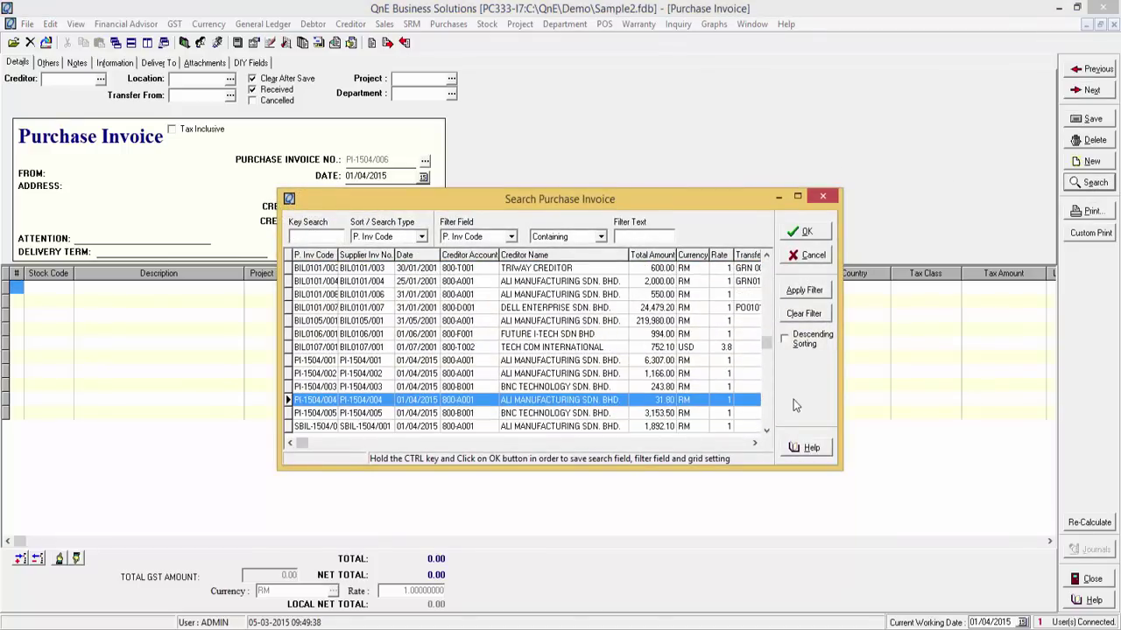
pyautogui.press('Return')
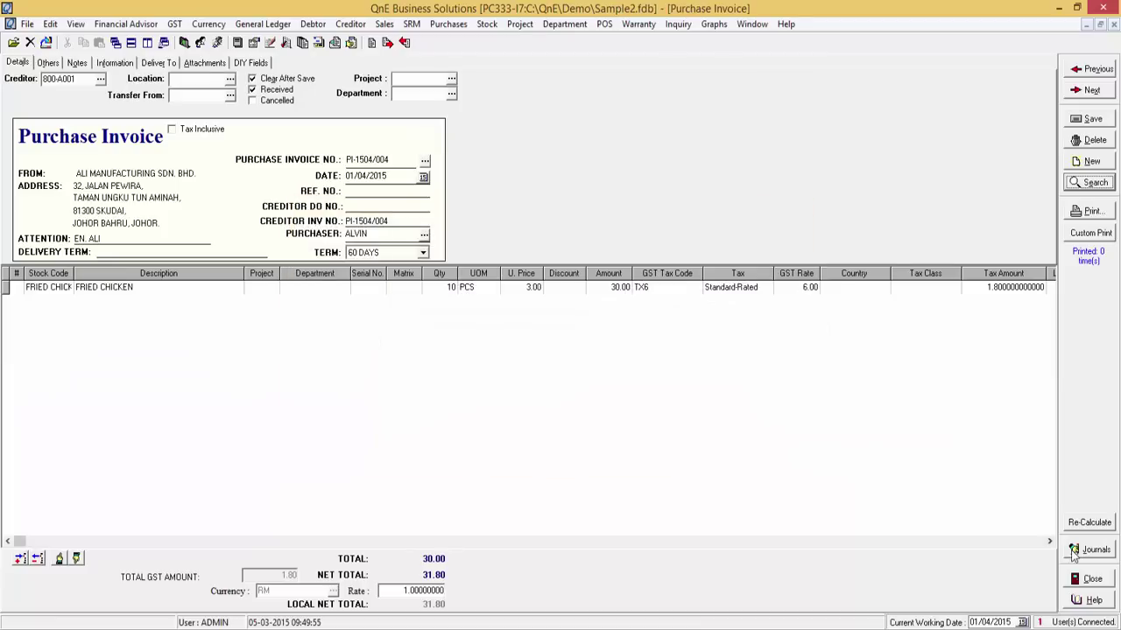
pyautogui.hotkey('ctrl', 'j')
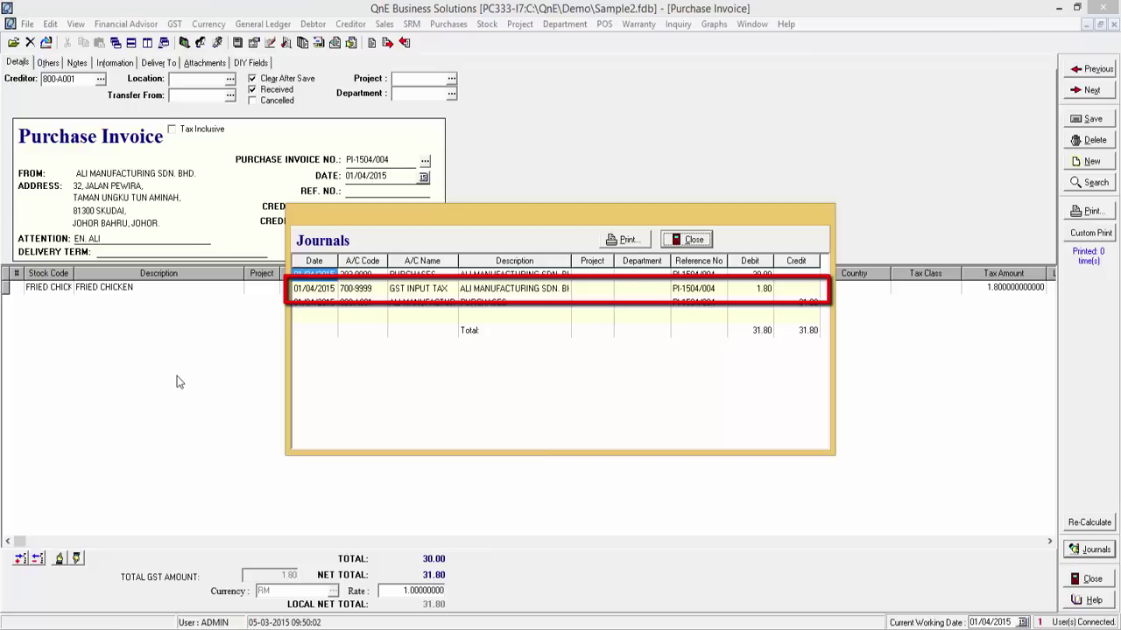
pyautogui.click(671, 244)
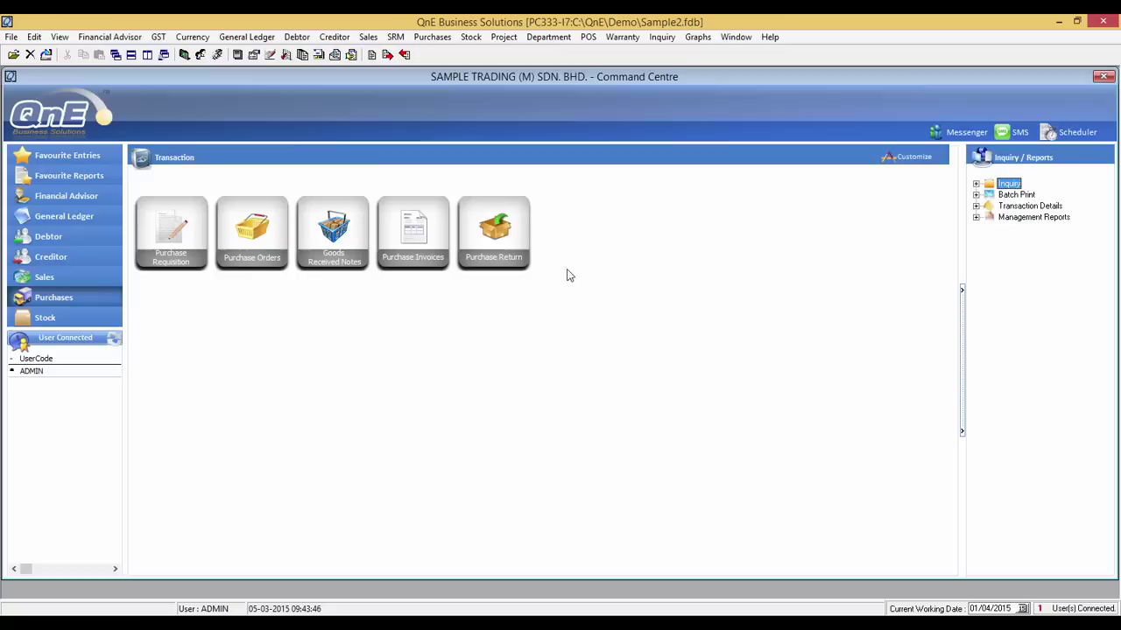
pyautogui.click(158, 37)
# - Set the GST Detail Listing to 01/04/2015–31/12/2015, including all sales and purchases GST types
pyautogui.click(202, 150)
pyautogui.click(467, 253)
pyautogui.write('01')
pyautogui.click(465, 255)
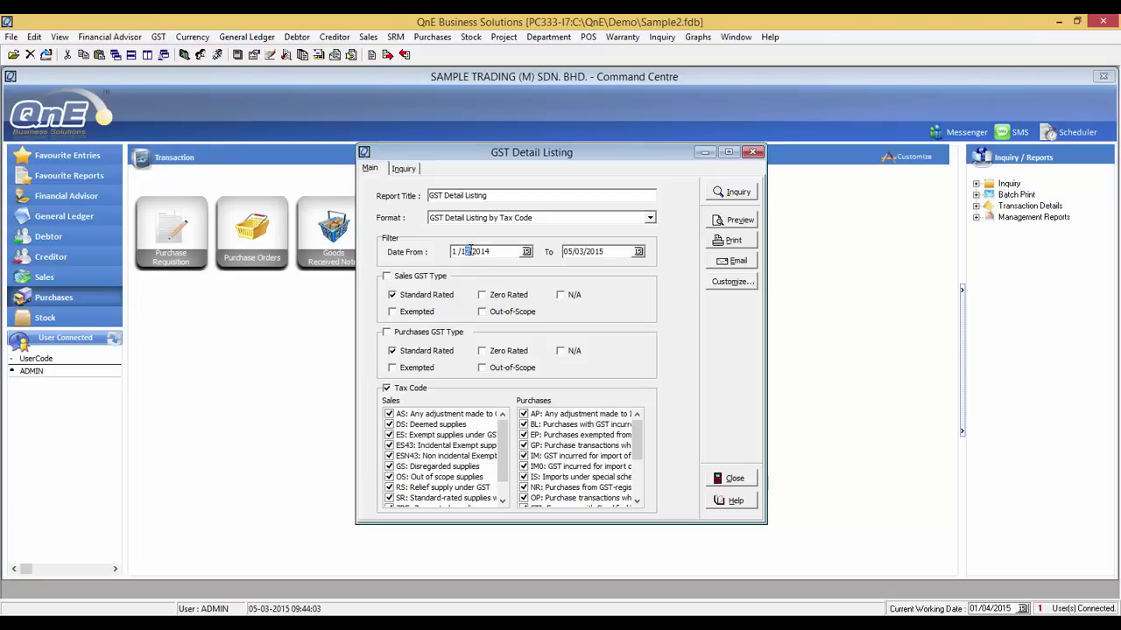
pyautogui.write('2')
pyautogui.write('04')
pyautogui.write('2015')
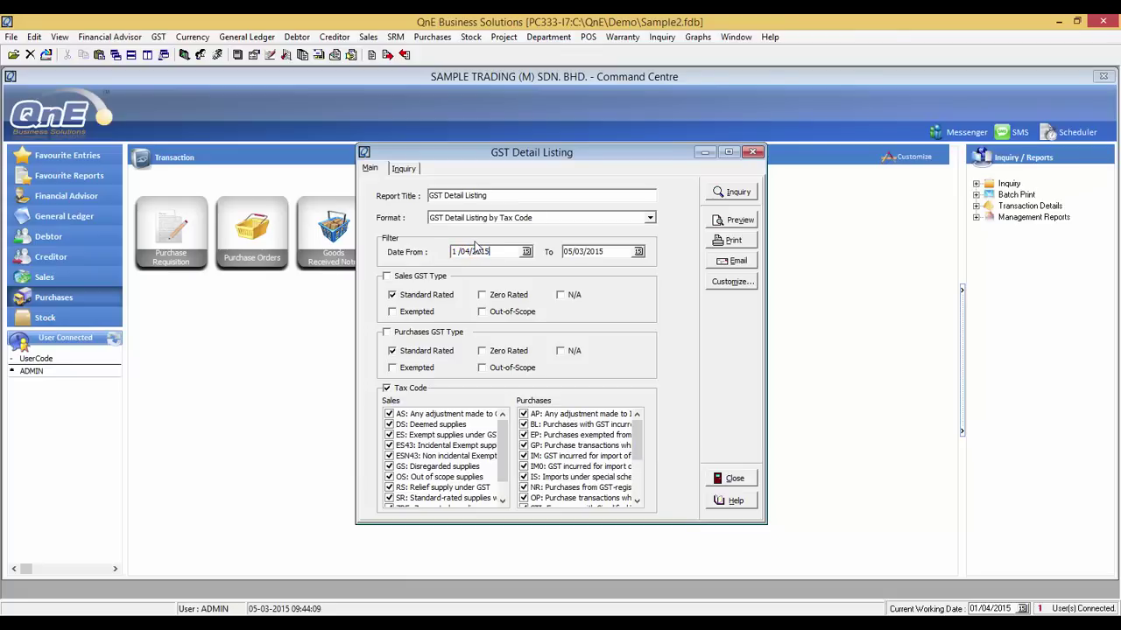
pyautogui.moveTo(565, 252); pyautogui.dragTo(625, 254)
pyautogui.press('Delete')
pyautogui.write('31/12/2015')
pyautogui.click(391, 277)
pyautogui.click(405, 333)
# - Preview the GST Detail Listing, confirm the TX6 bill PI-1504/004 shows 30.00 with 1.80 GST, then close it
pyautogui.click(722, 224)
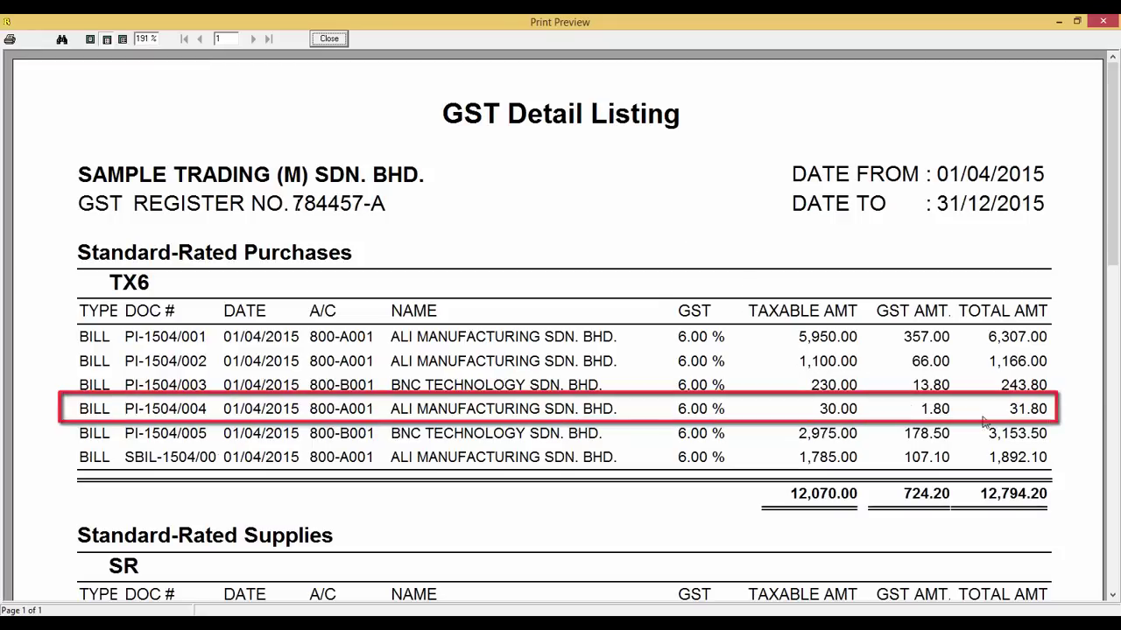
pyautogui.click(330, 40)
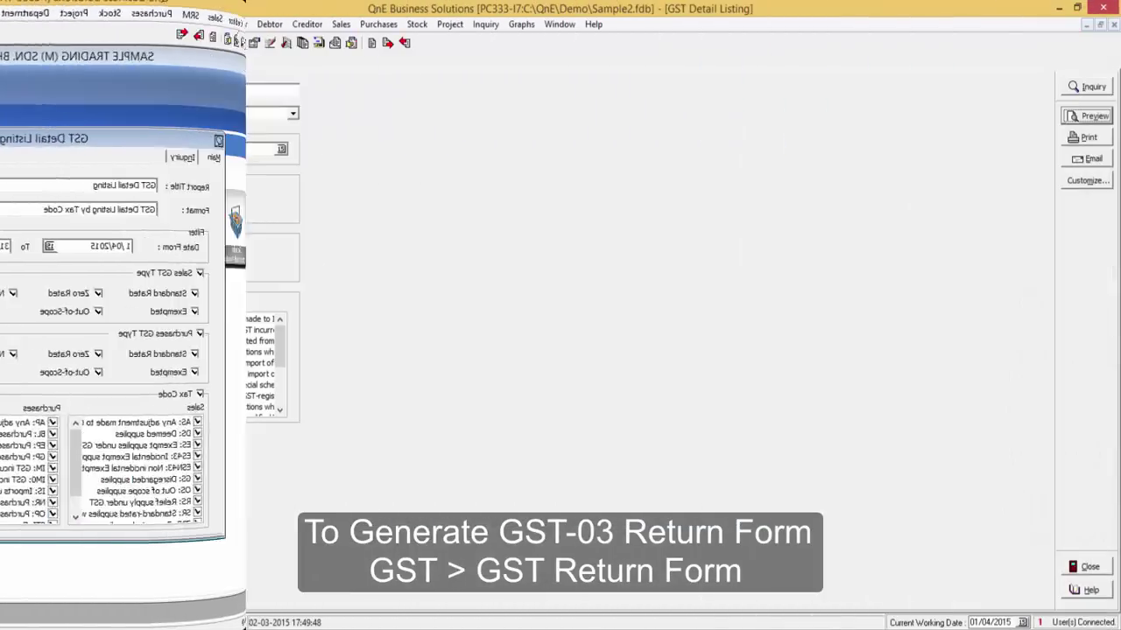
# - Open the GST Return Form and enter the authorized person's name and IC number, with nationality MALAYSIAN
pyautogui.click(176, 25)
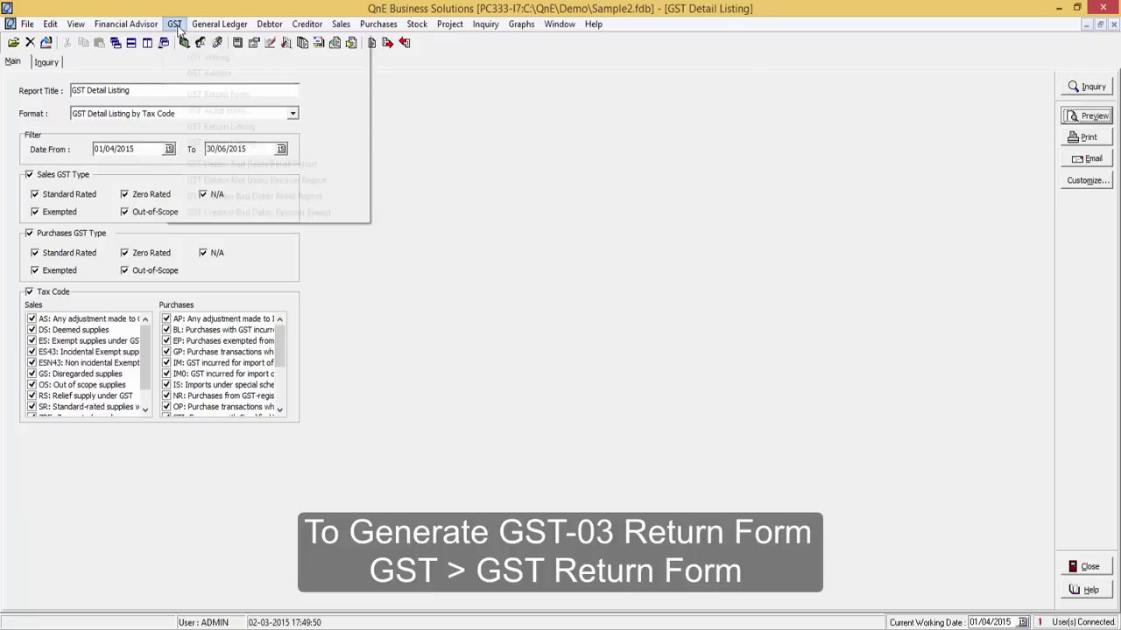
pyautogui.click(203, 94)
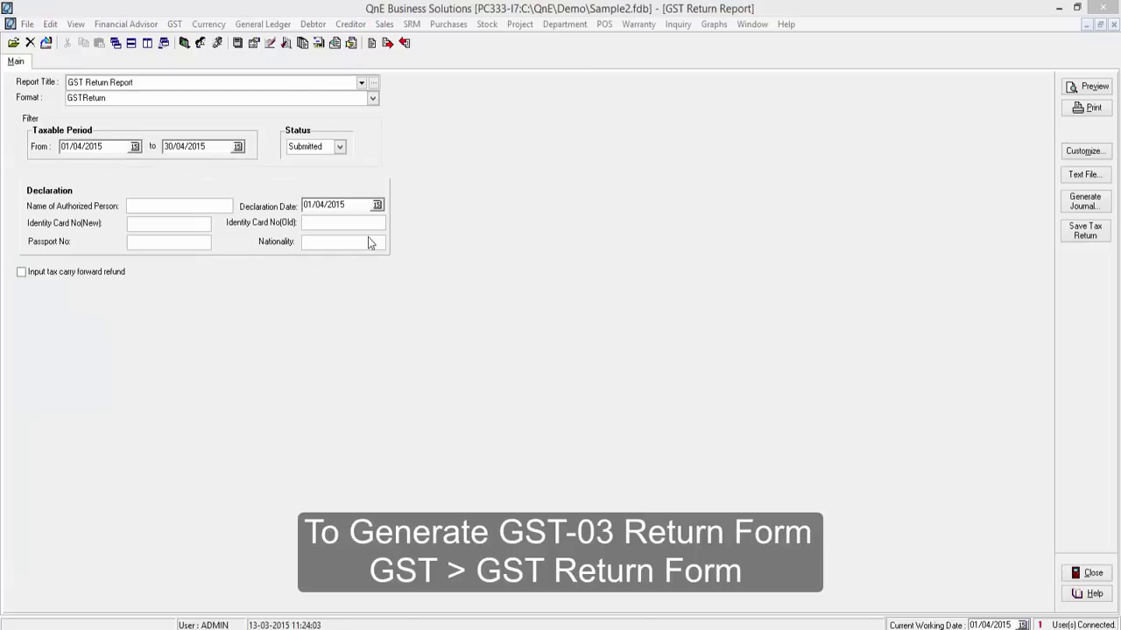
pyautogui.click(228, 206)
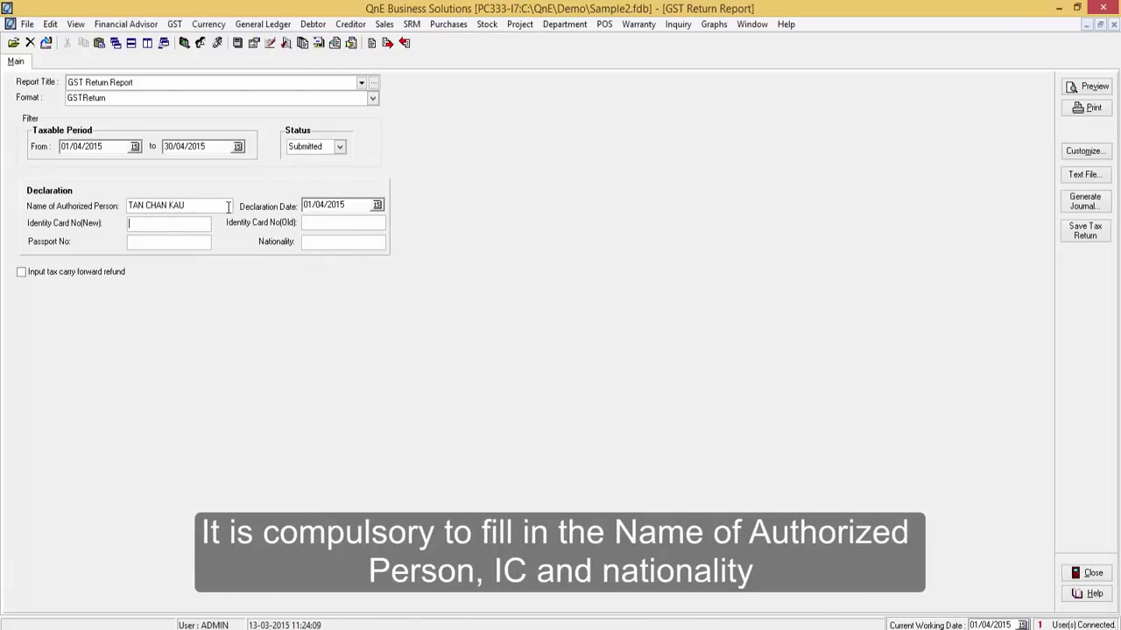
pyautogui.click(371, 242)
pyautogui.write('MALAYSIAN')
# - Preview the GST-03 return and check item 6 on page 2: input tax 543.90 on 9,065.00
pyautogui.click(1072, 88)
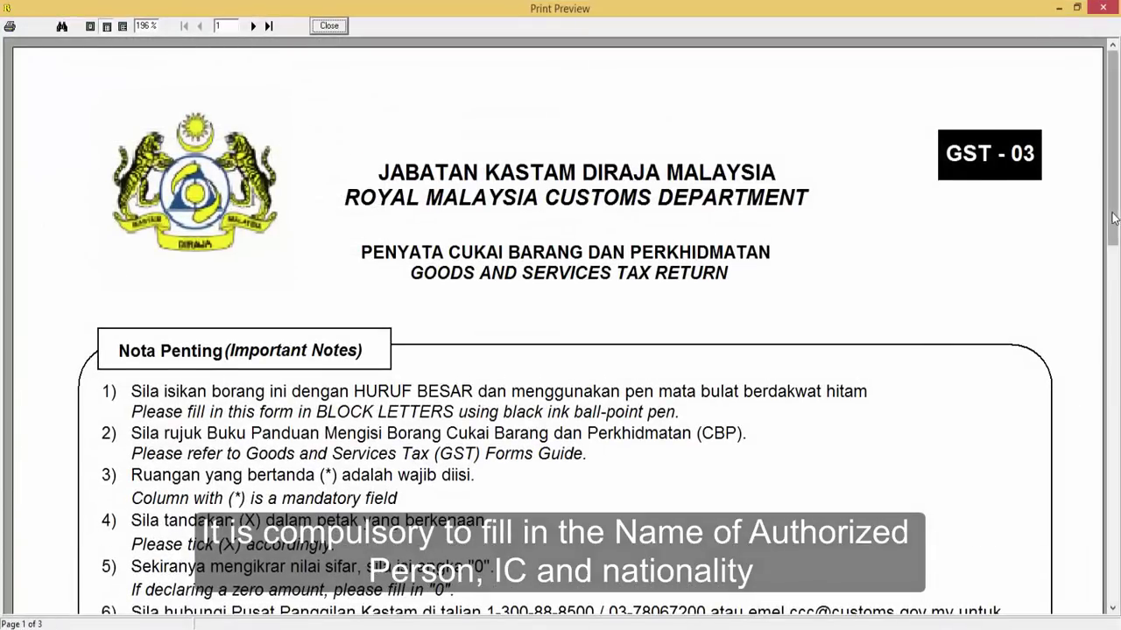
pyautogui.moveTo(1114, 220); pyautogui.dragTo(1113, 536)
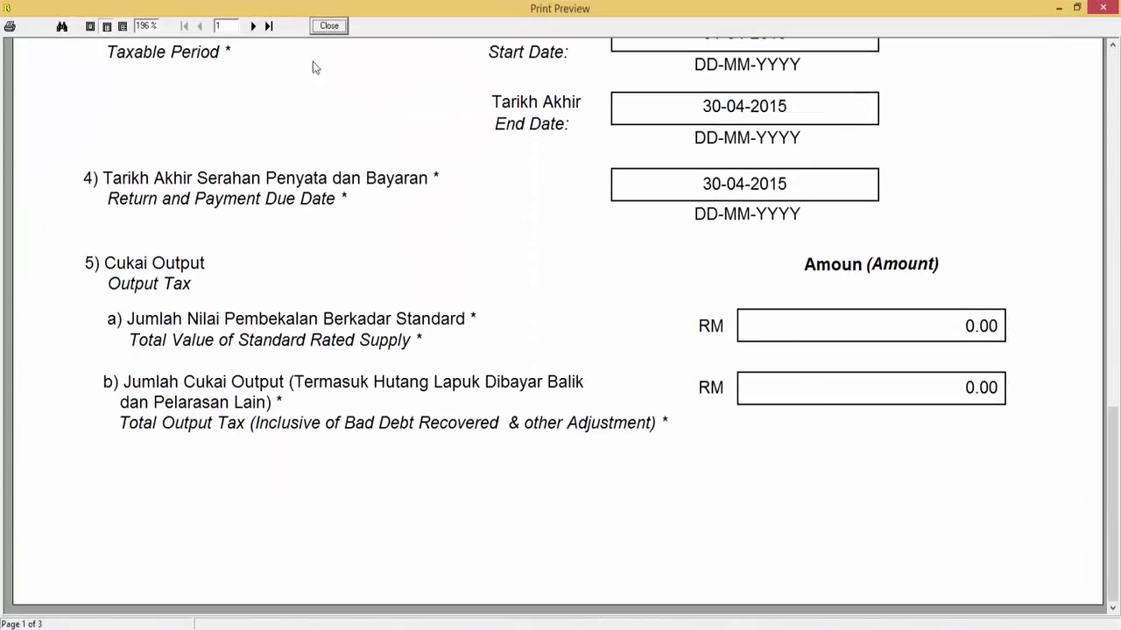
pyautogui.click(253, 26)
pyautogui.moveTo(1112, 417); pyautogui.dragTo(1108, 77)
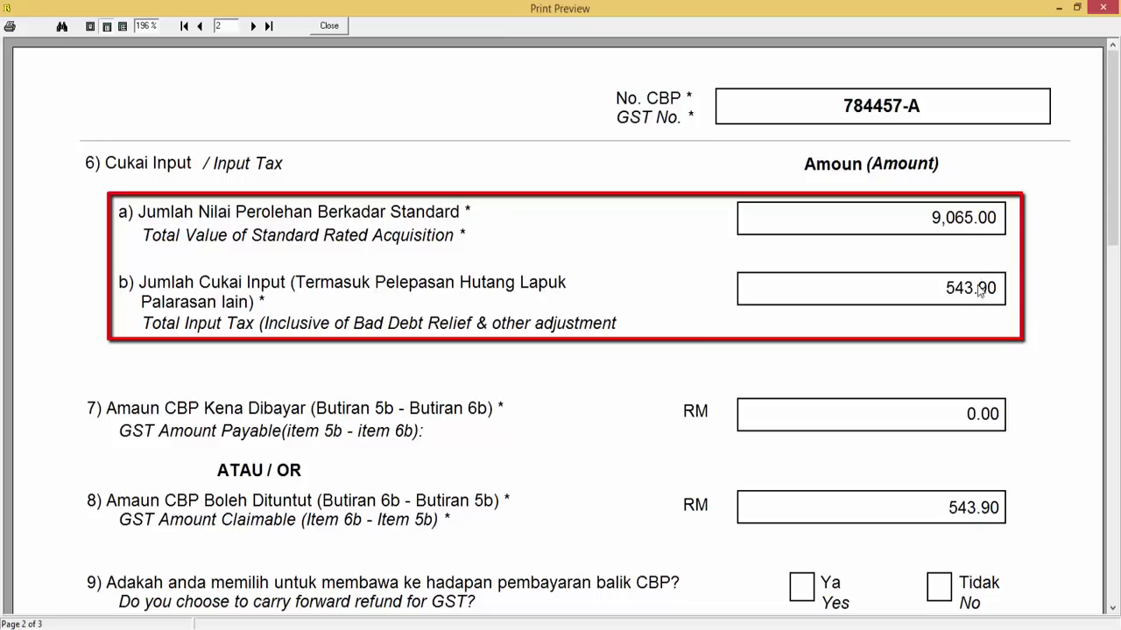
# - Close the GST-03 preview, the GST Return Report and the GST Detail Listing window
pyautogui.click(329, 25)
pyautogui.click(1087, 570)
pyautogui.click(1088, 567)
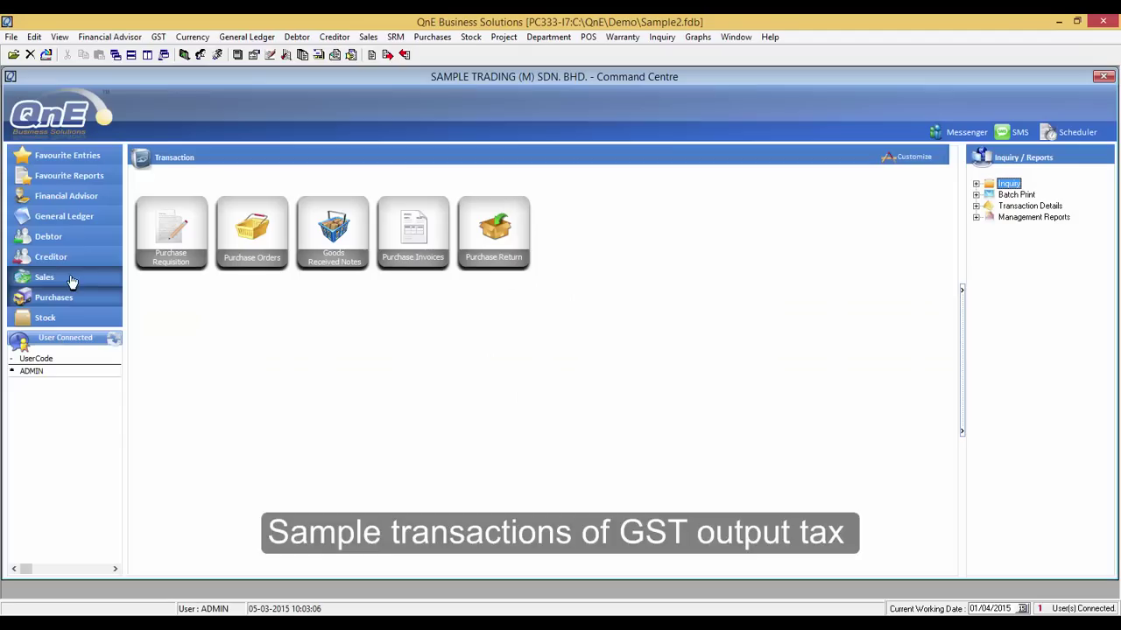
# - Start a new sales invoice for debtor ADVANCE TRADING SDN. BHD. and maximize it
pyautogui.click(71, 281)
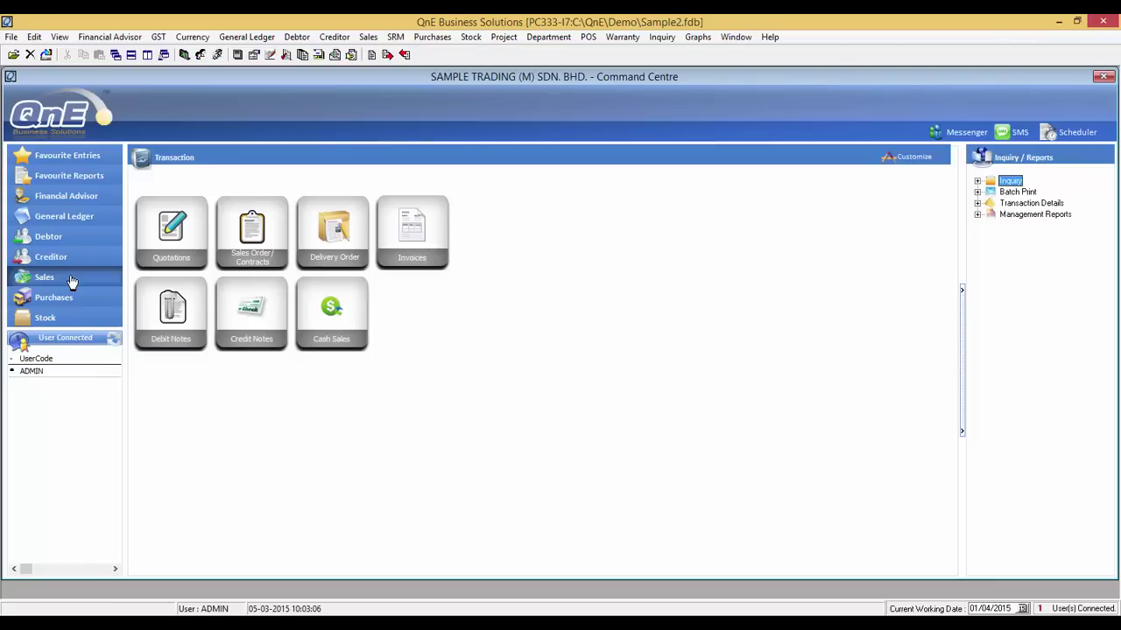
pyautogui.click(411, 232)
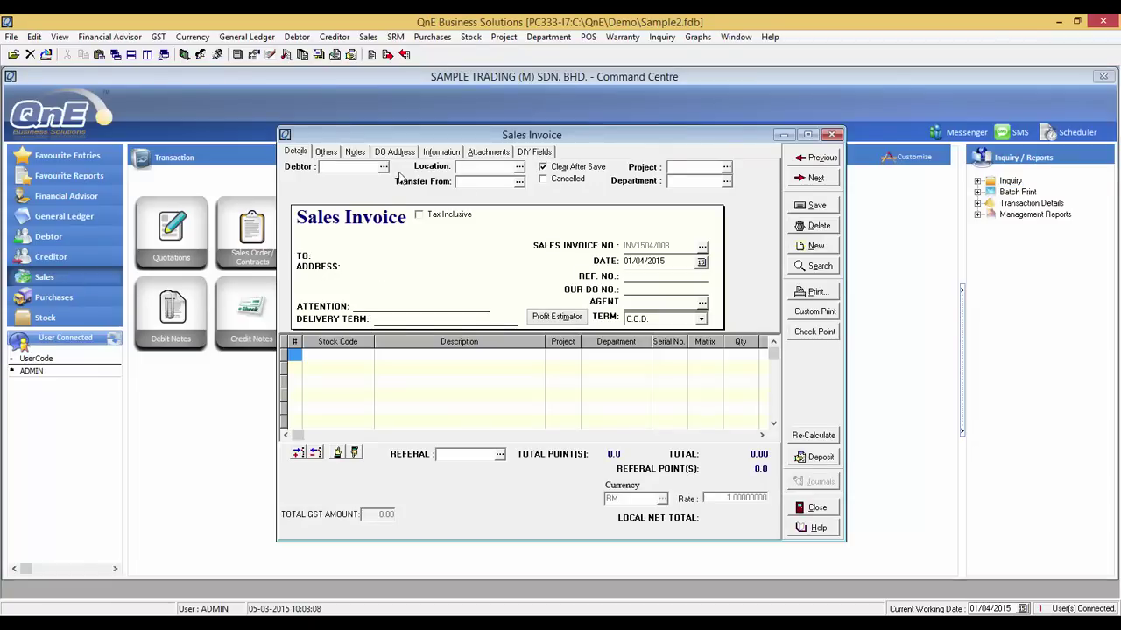
pyautogui.click(383, 169)
pyautogui.doubleClick(401, 268)
pyautogui.click(808, 135)
# - Add EGGS - GRADE A with quantity 3 as the first invoice line
pyautogui.click(88, 278)
pyautogui.click(90, 278)
pyautogui.scroll(-1, 429, 346)
pyautogui.doubleClick(429, 340)
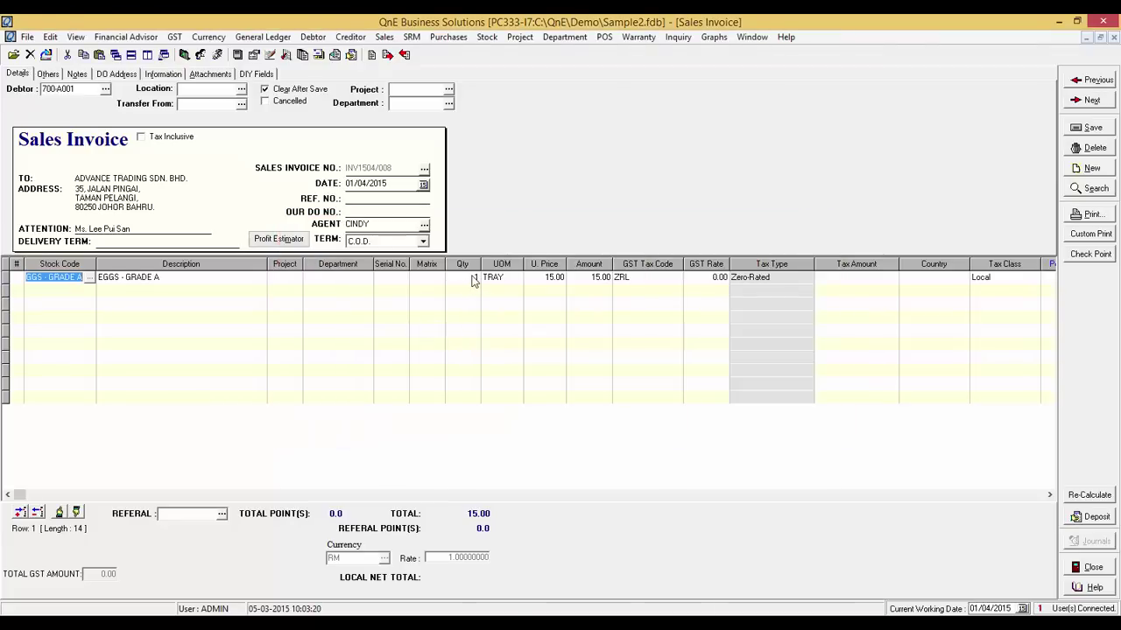
pyautogui.click(476, 278)
pyautogui.write('3')
pyautogui.press('Tab')
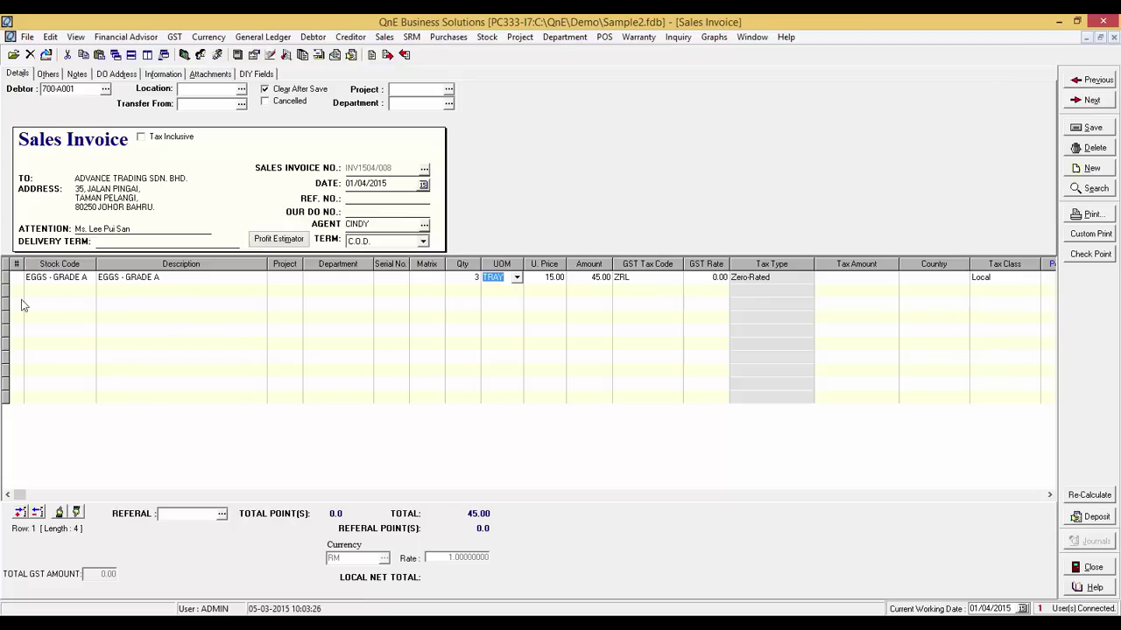
# - Add FRIED CHICKEN with quantity 10 as the second invoice line
pyautogui.click(92, 289)
pyautogui.write('F')
pyautogui.doubleClick(338, 338)
pyautogui.click(473, 290)
pyautogui.write('10')
pyautogui.click(563, 321)
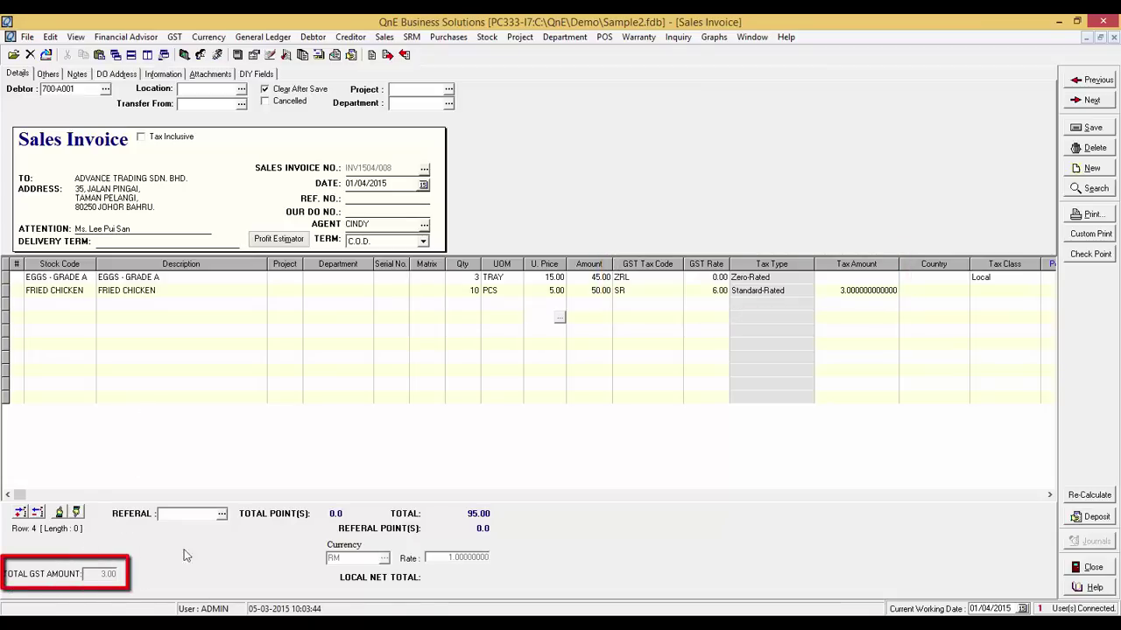
# - Save the invoice despite the credit limit warning and view its journal entries
pyautogui.click(1097, 129)
pyautogui.click(532, 381)
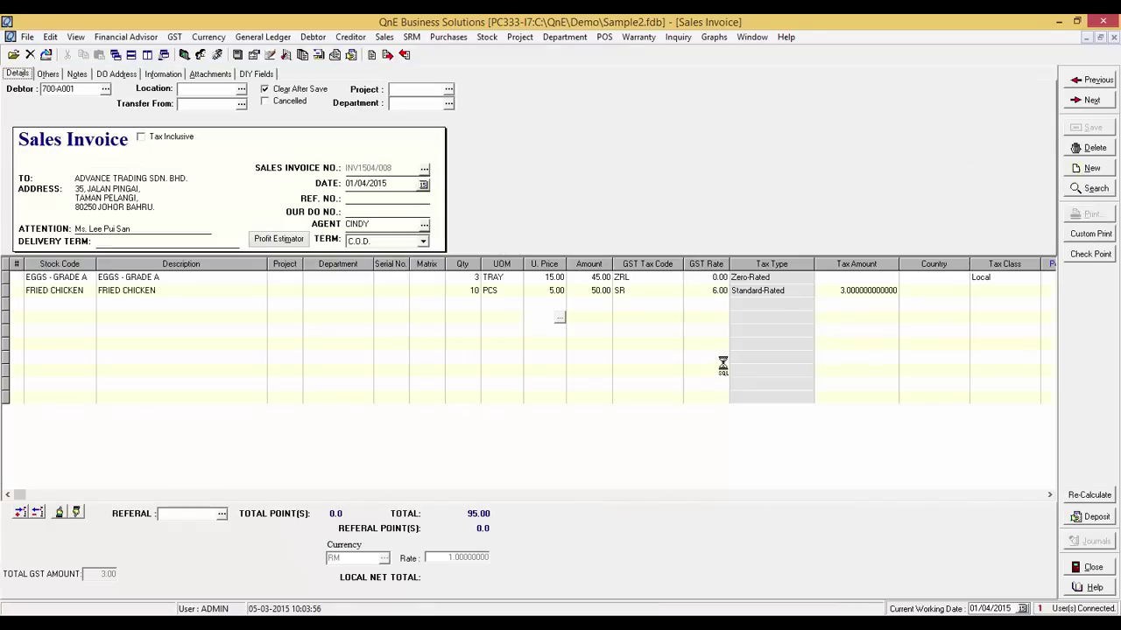
pyautogui.click(1093, 541)
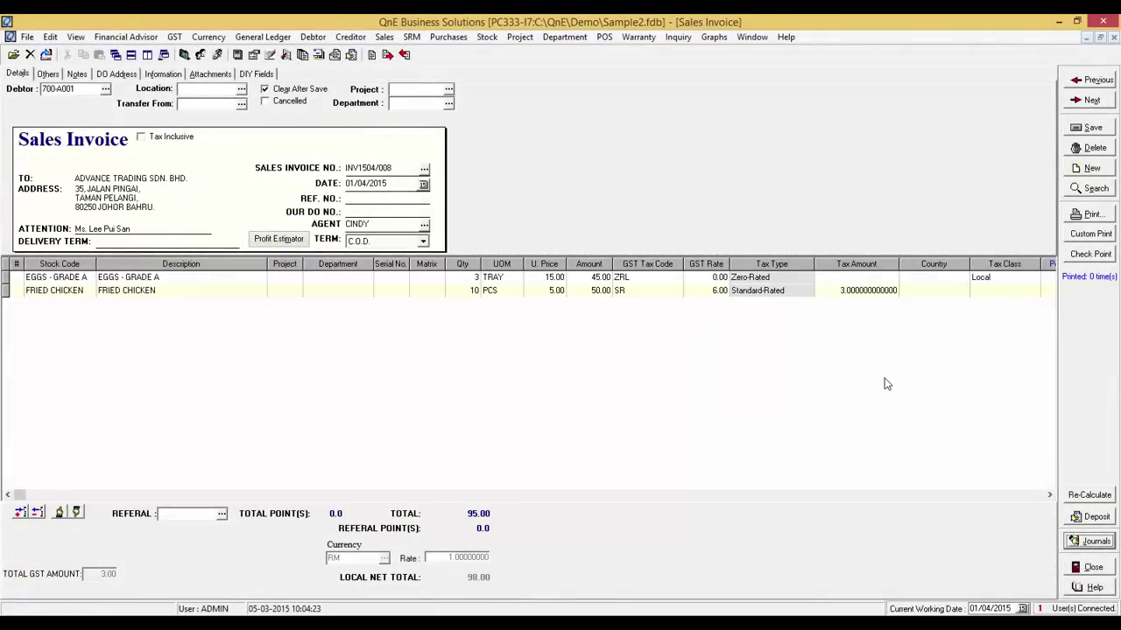
# - List GST details on screen for 01/04/2015 to 31/12/2015
pyautogui.click(175, 37)
pyautogui.click(221, 149)
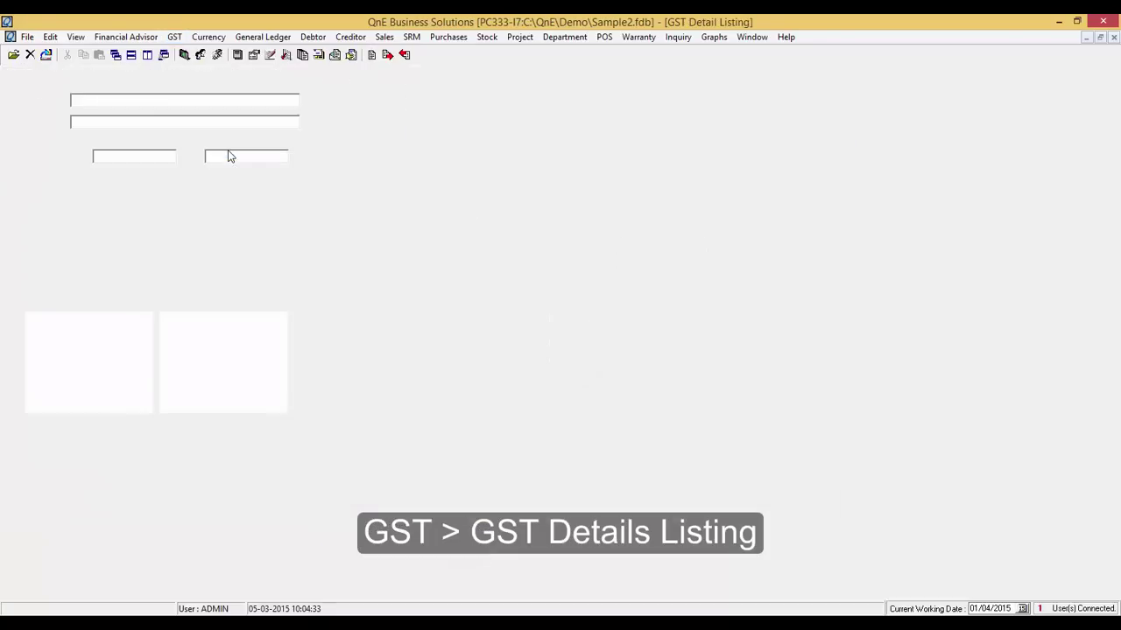
pyautogui.moveTo(145, 156); pyautogui.dragTo(41, 156)
pyautogui.press('Delete')
pyautogui.press('Tab')
pyautogui.write('31/')
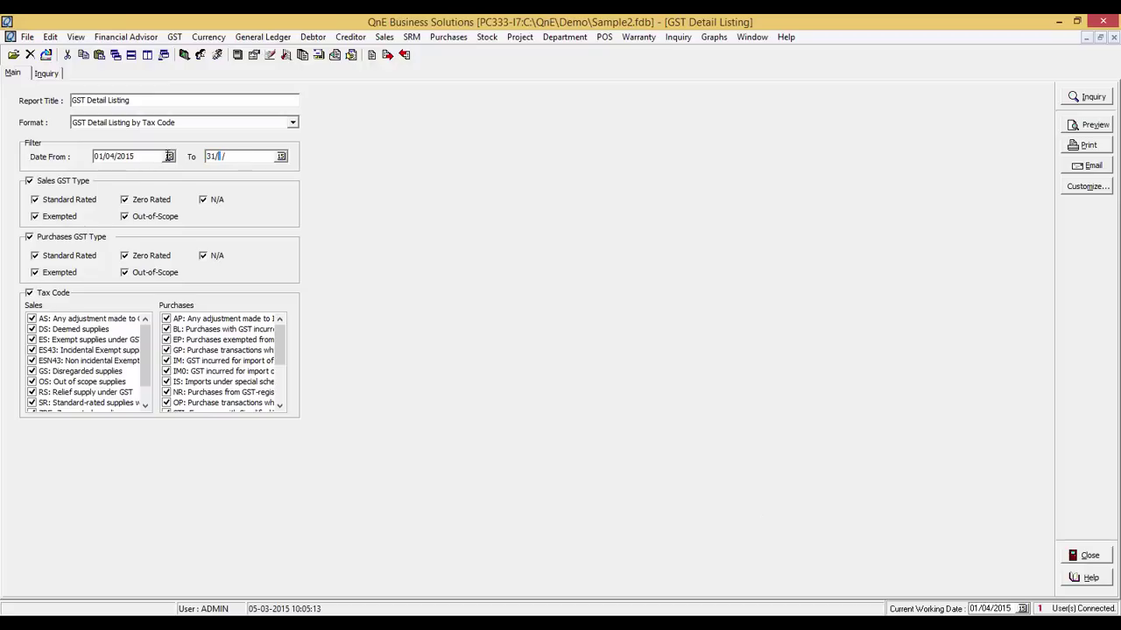
pyautogui.write('12/2015')
pyautogui.click(1087, 98)
# - Open the zero-rated eggs invoice from the listing, then close it and the GST Detail Listing
pyautogui.doubleClick(168, 386)
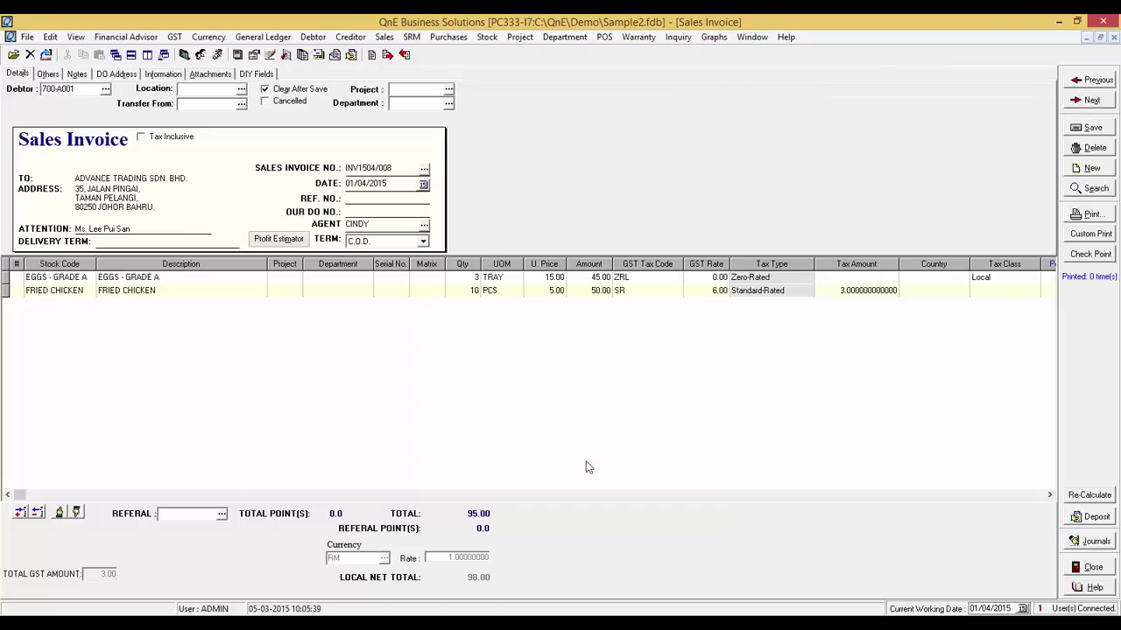
pyautogui.click(1092, 567)
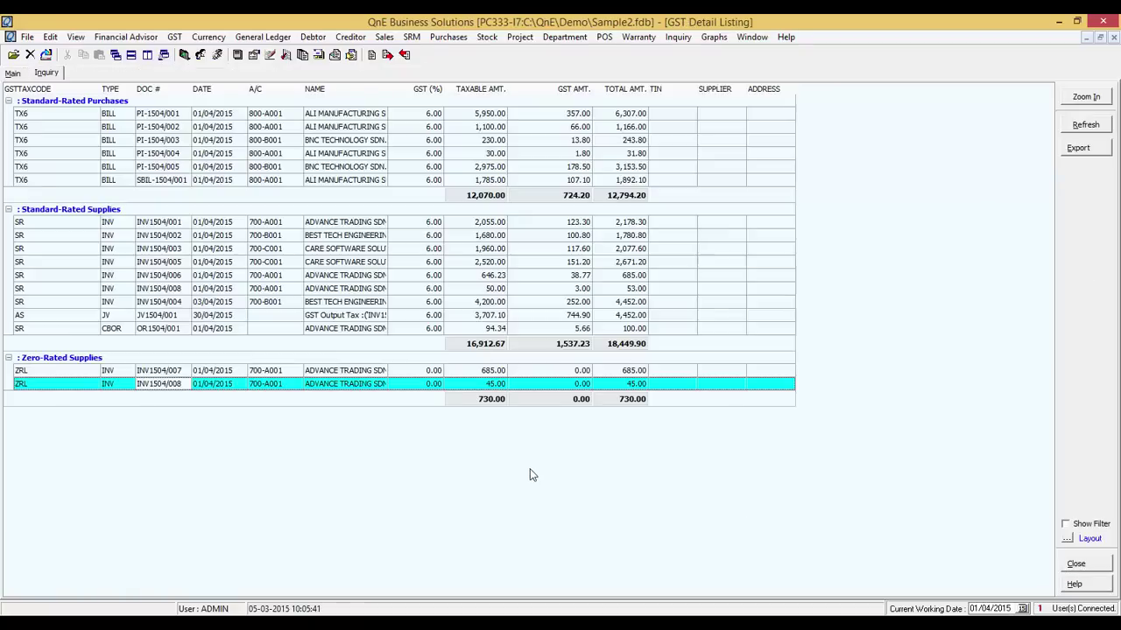
pyautogui.click(1076, 564)
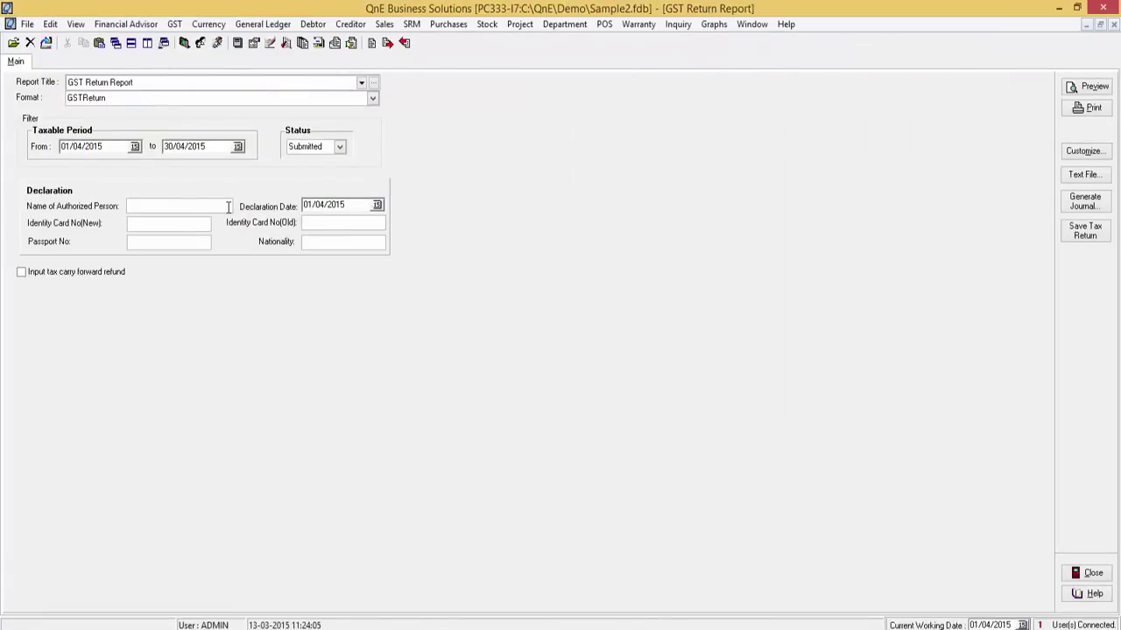
# - Enter the authorized person's IC number and nationality MALAYSIAN, then preview the GST-03 return's output tax section
pyautogui.write('HAN K')
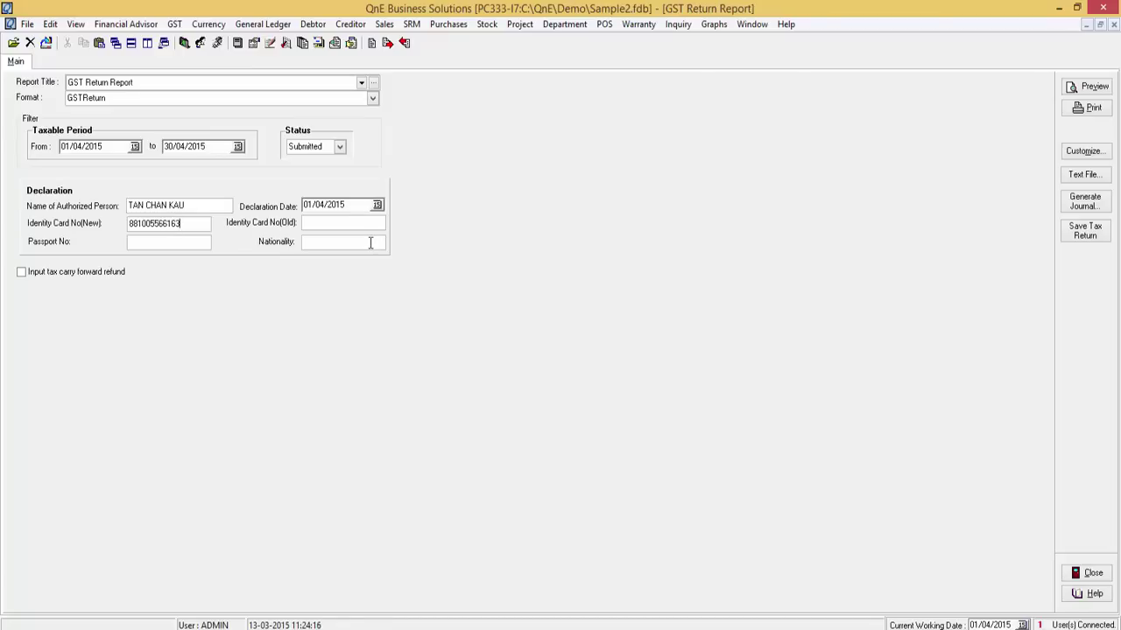
pyautogui.click(371, 243)
pyautogui.write('MALAYSIAN')
pyautogui.click(1070, 87)
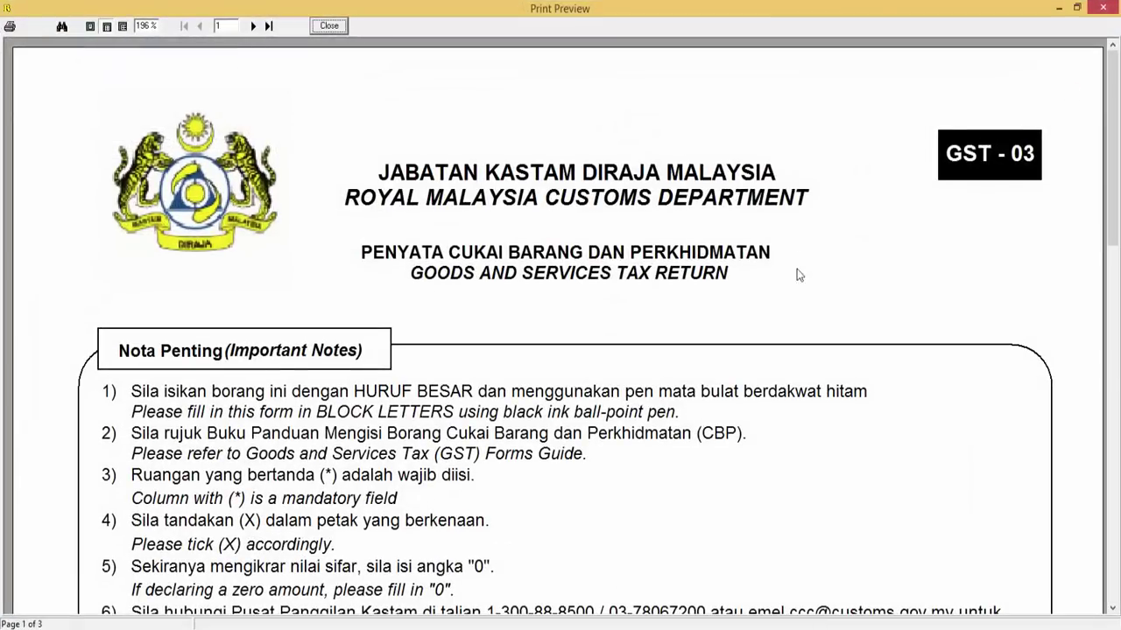
pyautogui.scroll(-15, 799, 275)
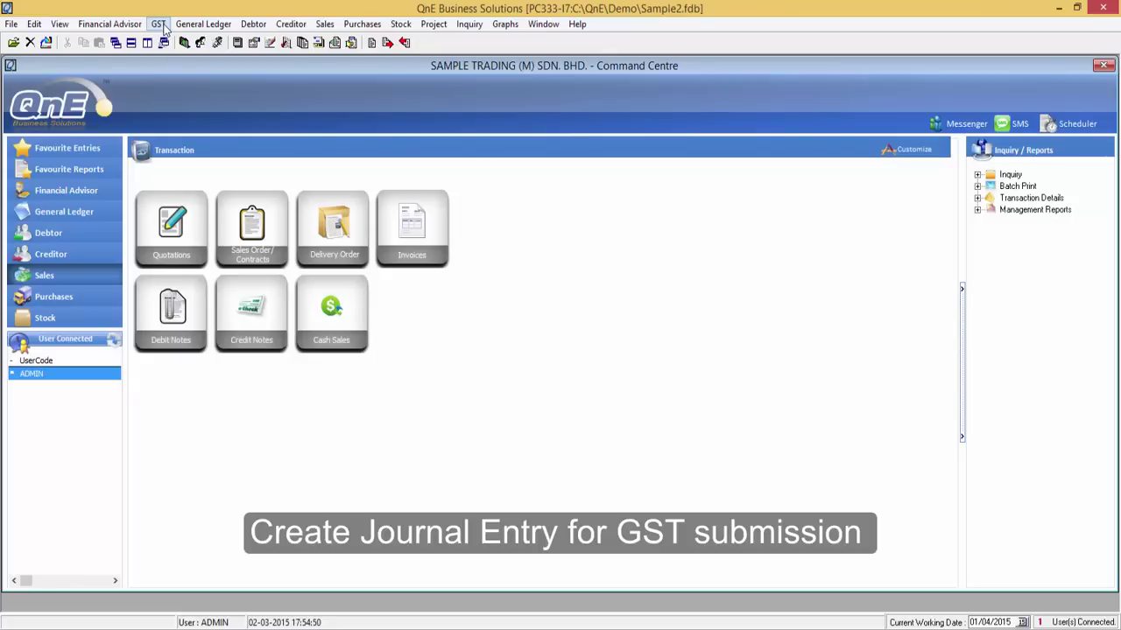
# - Generate the April 2015 GST payable adjustment journal from the GST Return Report
pyautogui.click(159, 25)
pyautogui.click(185, 95)
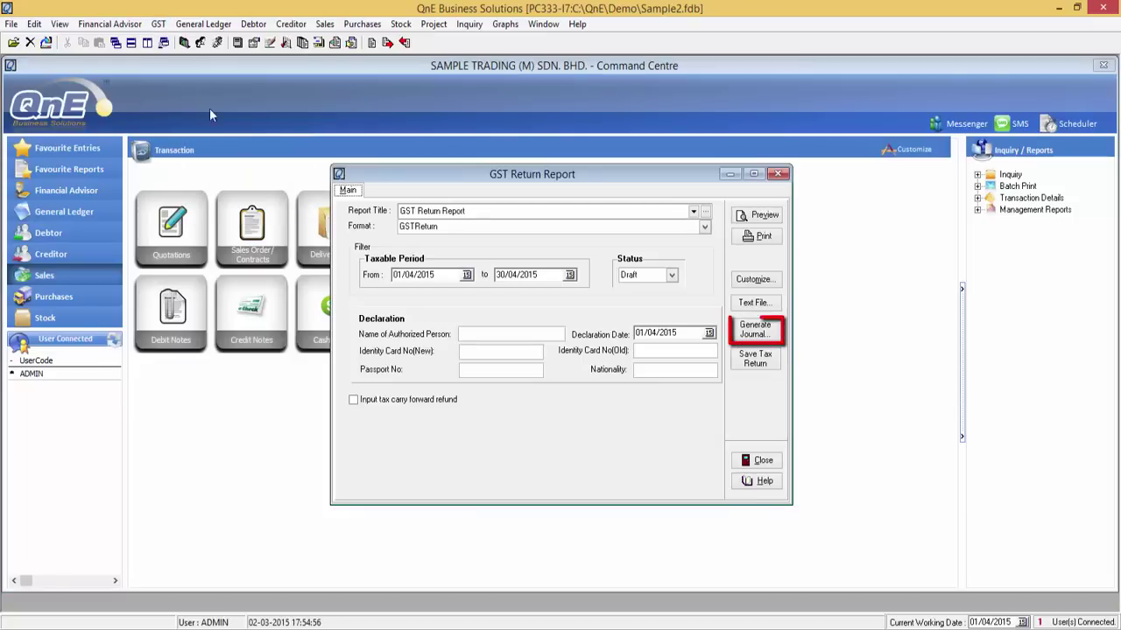
pyautogui.click(774, 327)
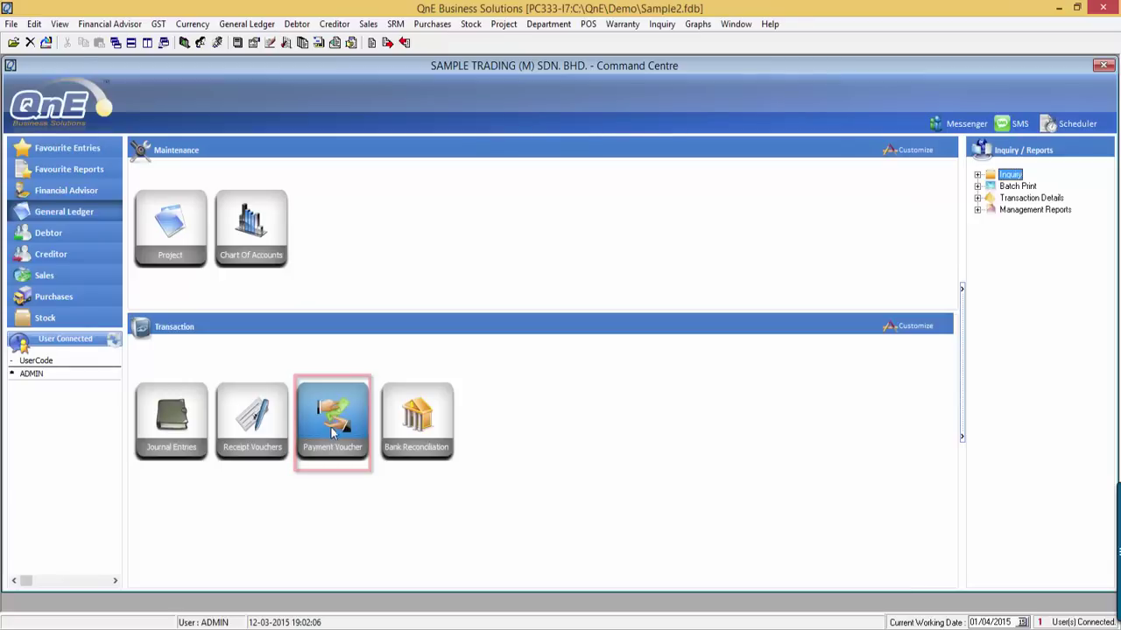
# - Start a payment voucher to JABATAN KASTAM DIRAJA MALAYSIA from CIMB BANK, charged to GST payable account
pyautogui.click(337, 424)
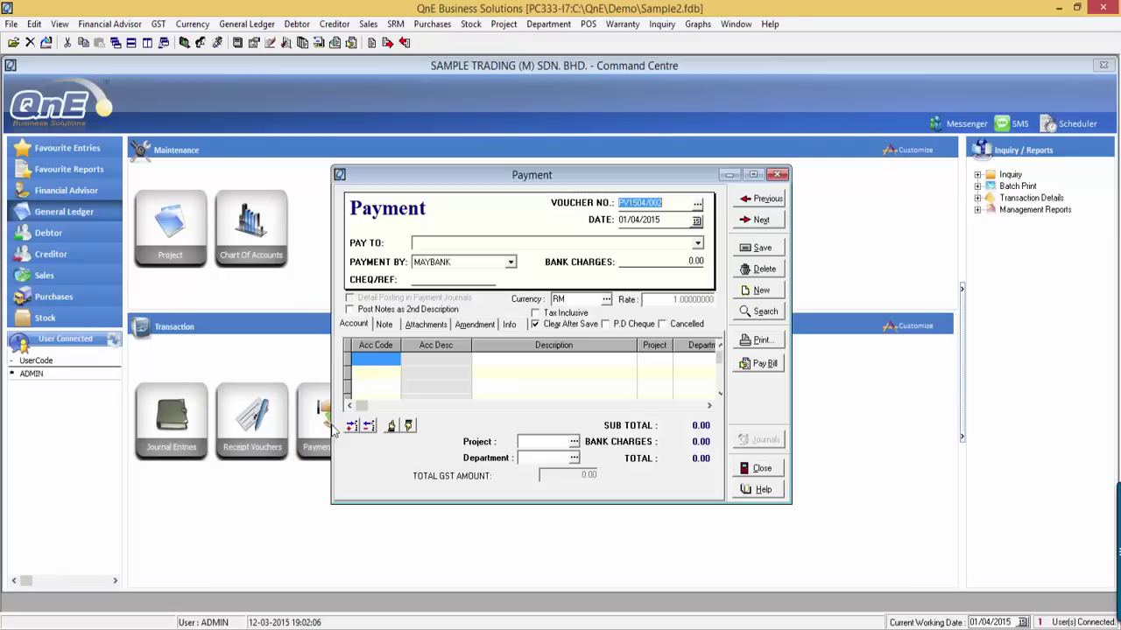
pyautogui.click(698, 243)
pyautogui.click(699, 260)
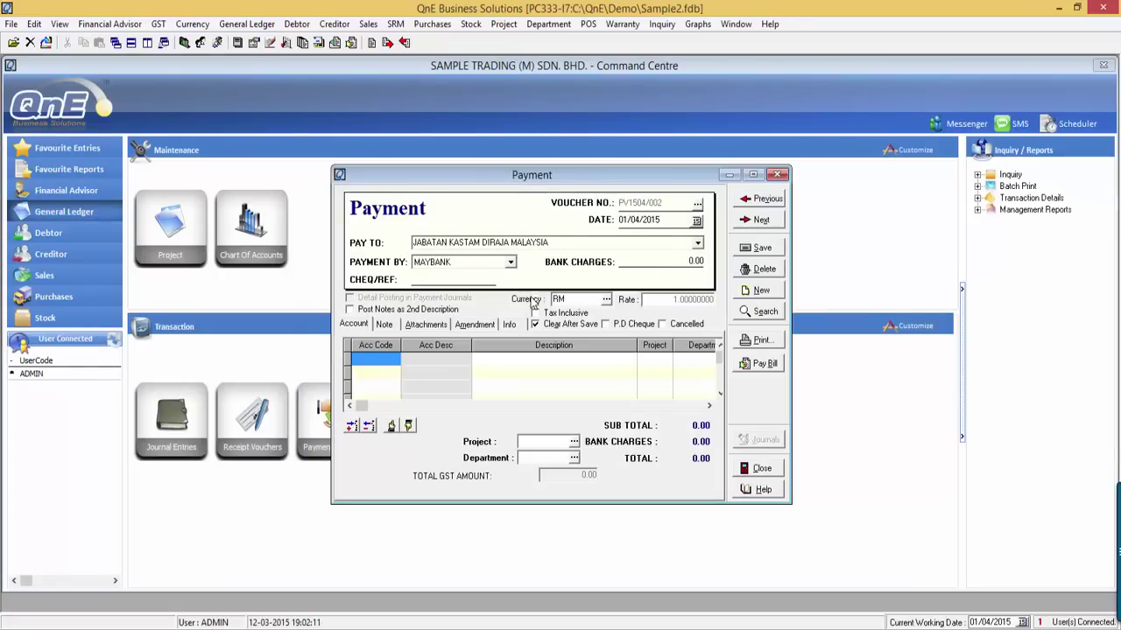
pyautogui.click(530, 295)
pyautogui.click(390, 367)
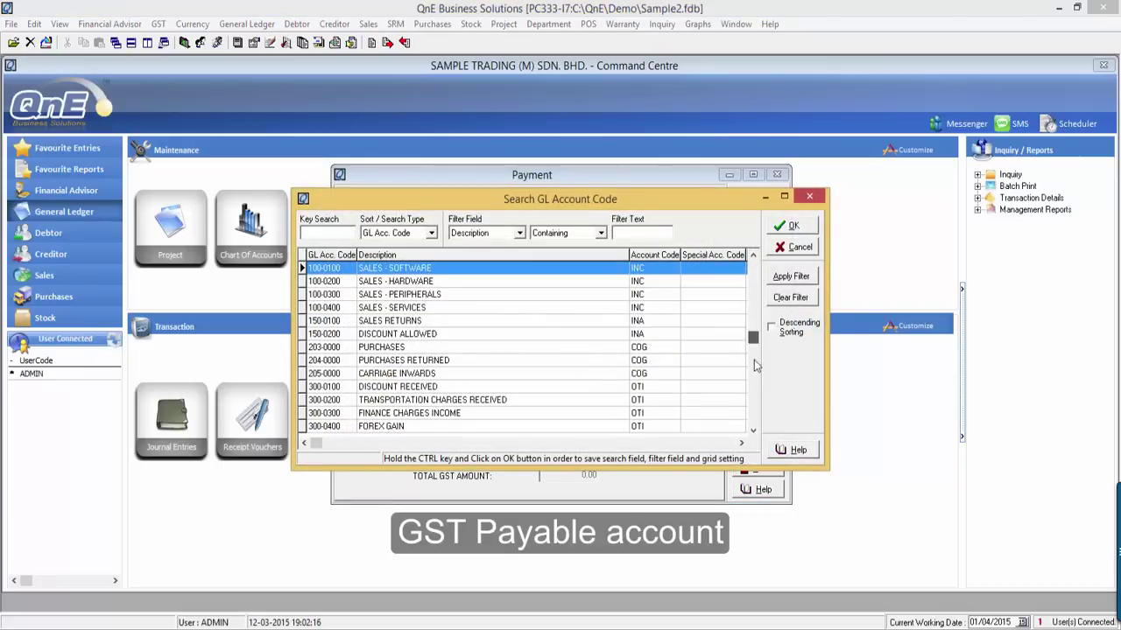
pyautogui.scroll(-10, 756, 366)
pyautogui.doubleClick(394, 387)
# - Describe the line 'Payment for GST Return - April 2015', amount 201, tax code OP, and save
pyautogui.click(492, 364)
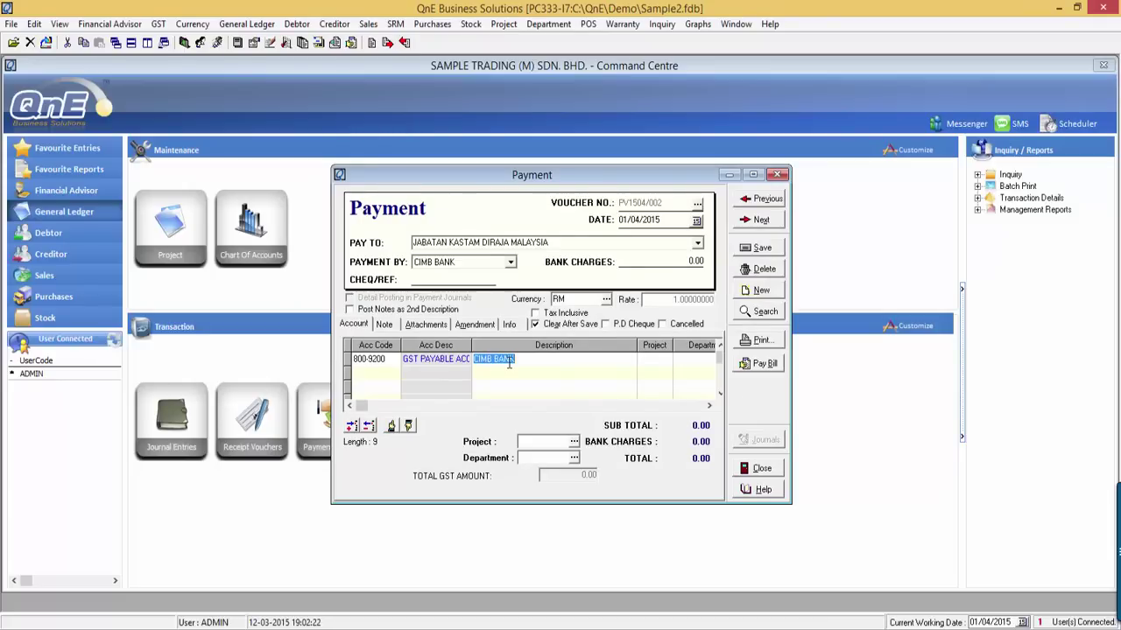
pyautogui.write('Payment for G')
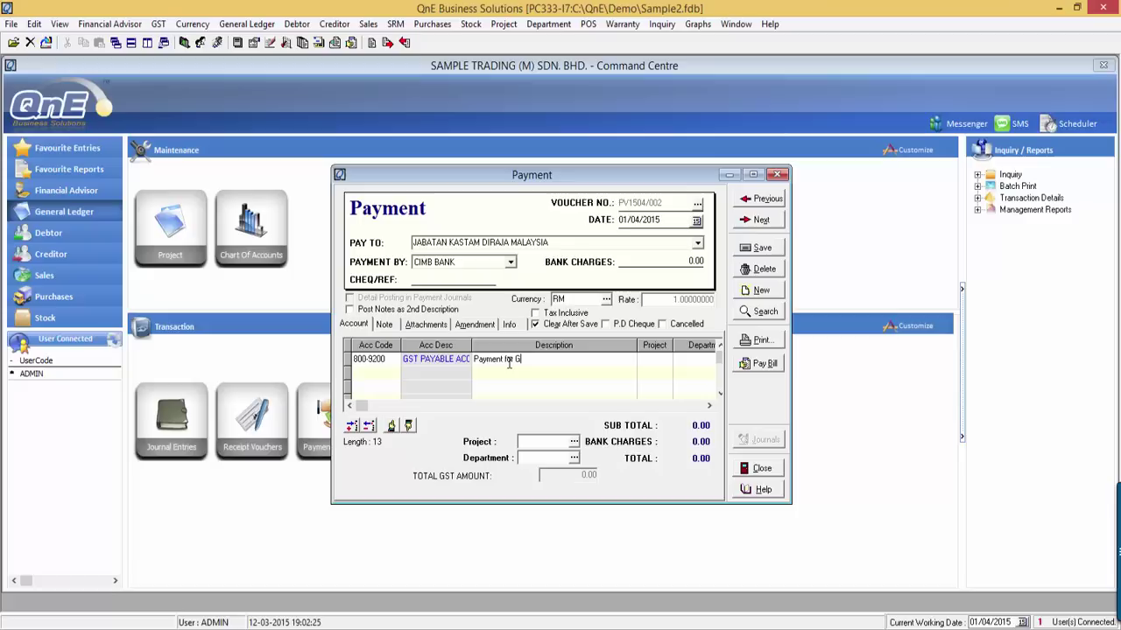
pyautogui.write('ST Return - April 2015')
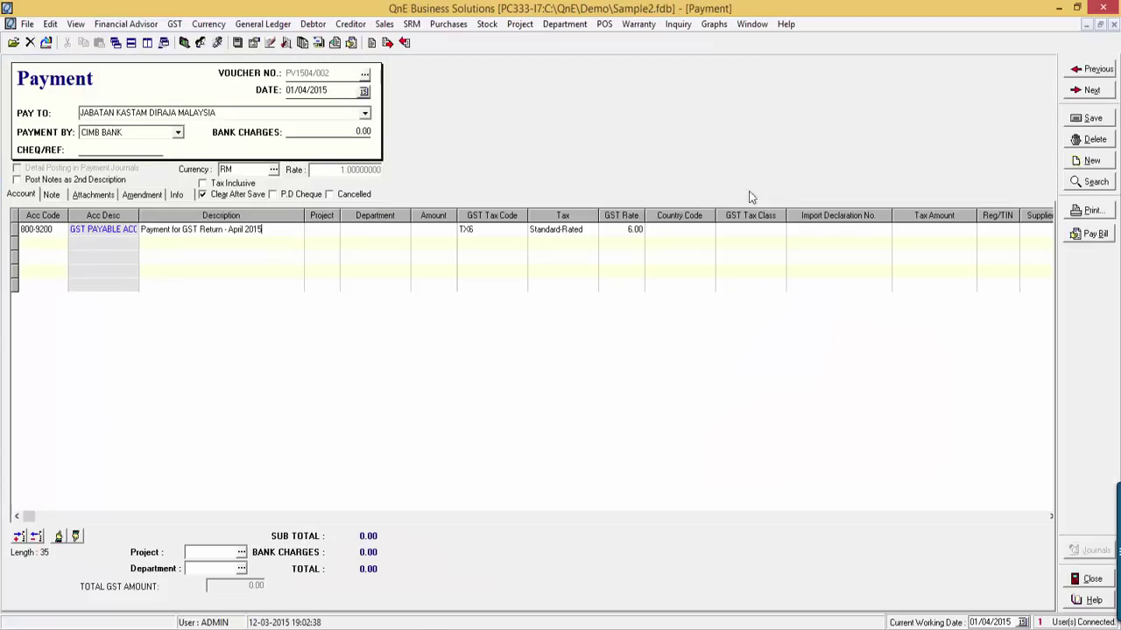
pyautogui.click(753, 175)
pyautogui.write('201')
pyautogui.click(519, 233)
pyautogui.click(519, 231)
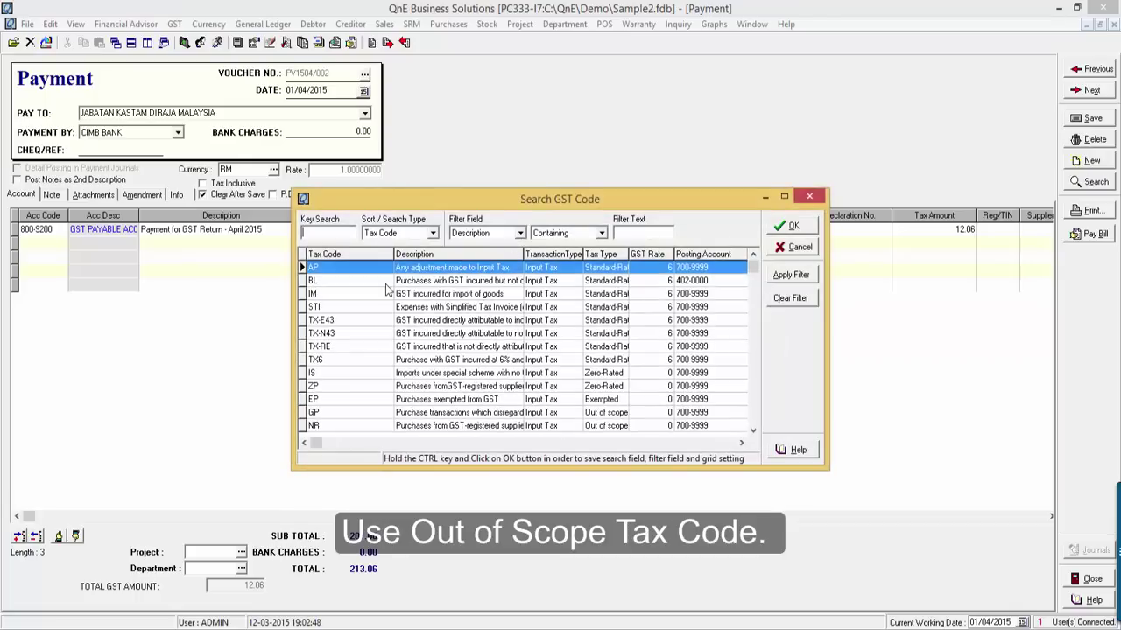
pyautogui.doubleClick(342, 391)
pyautogui.click(1094, 118)
pyautogui.click(1088, 552)
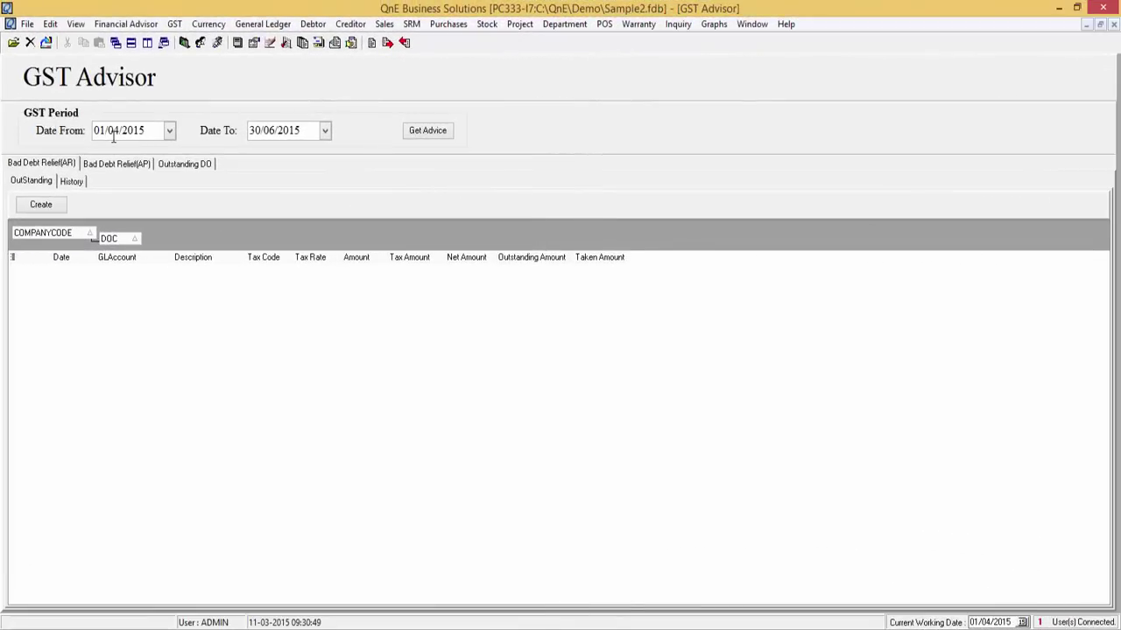
# - Get bad debt relief advice for the period 01/10/2015 to 31/12/2015
pyautogui.click(115, 133)
pyautogui.write('10')
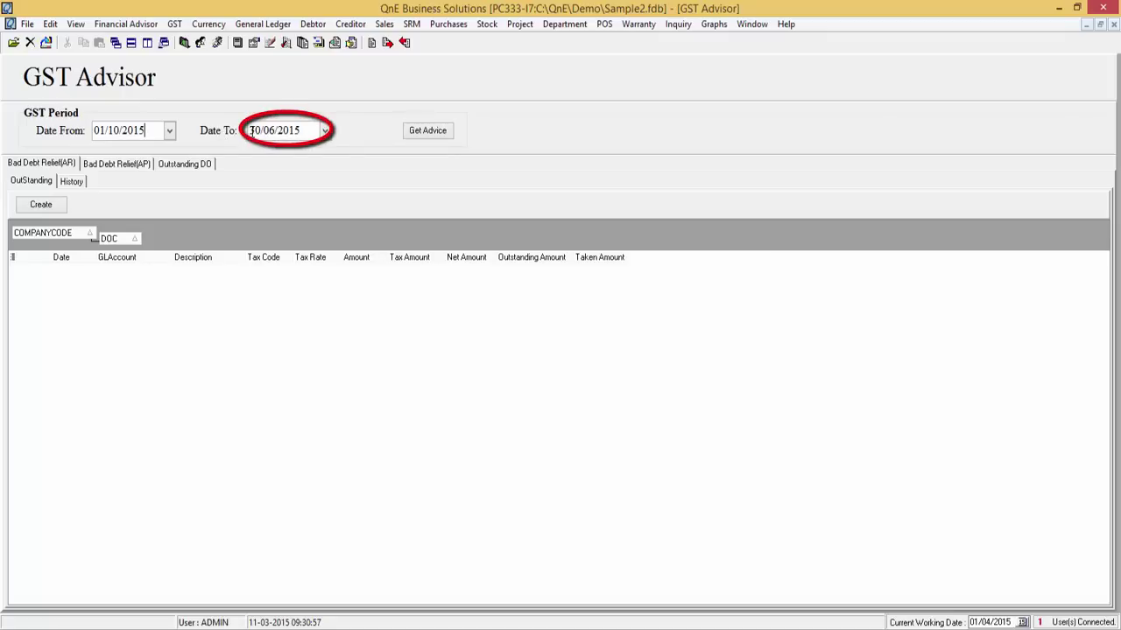
pyautogui.moveTo(251, 130); pyautogui.dragTo(311, 131)
pyautogui.write('31/12/2015')
pyautogui.click(423, 136)
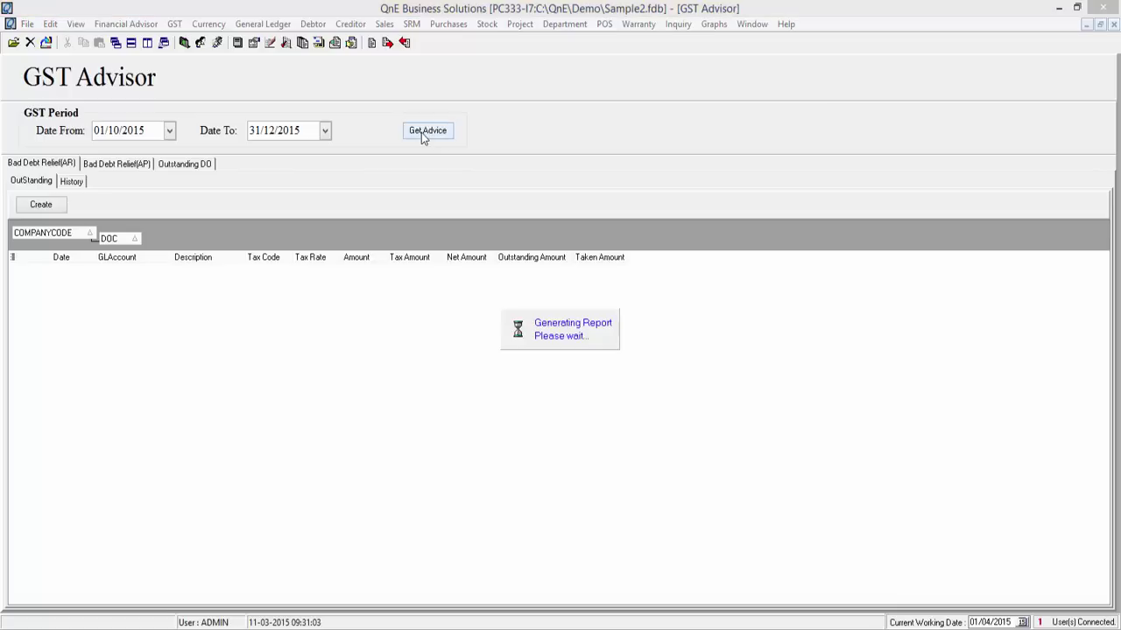
# - Tick invoices INV1504/001 through INV1504/006 and create their bad debt relief entries
pyautogui.click(44, 303)
pyautogui.click(44, 355)
pyautogui.click(44, 407)
pyautogui.click(44, 423)
pyautogui.click(44, 508)
pyautogui.click(44, 560)
pyautogui.scroll(-3, 44, 560)
pyautogui.click(46, 508)
pyautogui.click(45, 560)
pyautogui.click(53, 208)
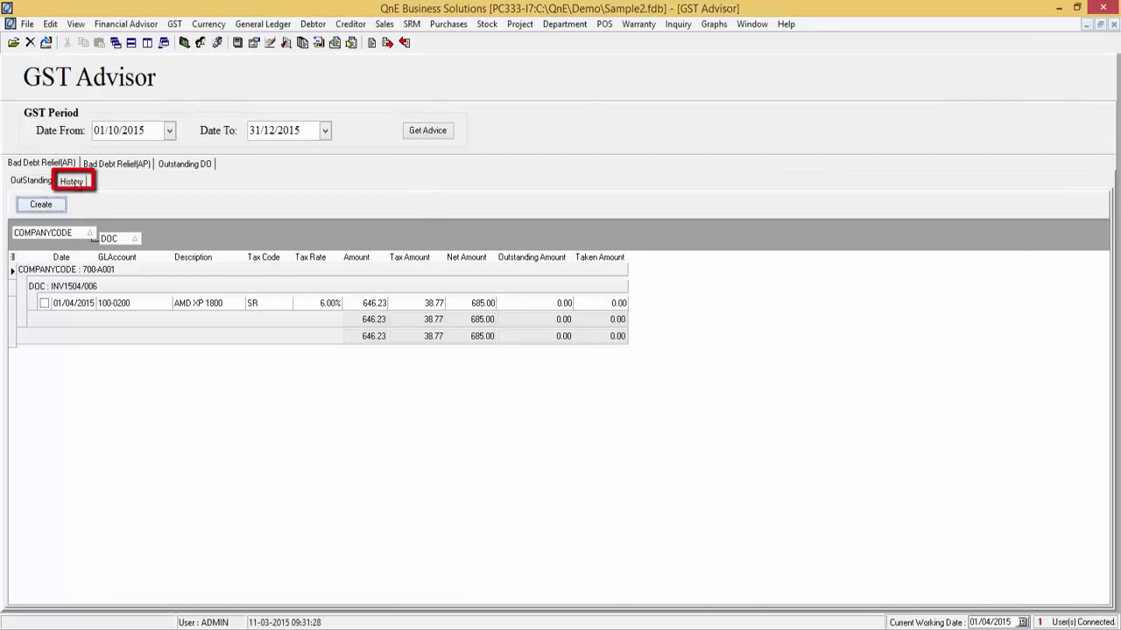
# - Open relief journal JV1512/001 from the History list and widen its Description column
pyautogui.click(73, 181)
pyautogui.click(145, 237)
pyautogui.doubleClick(146, 237)
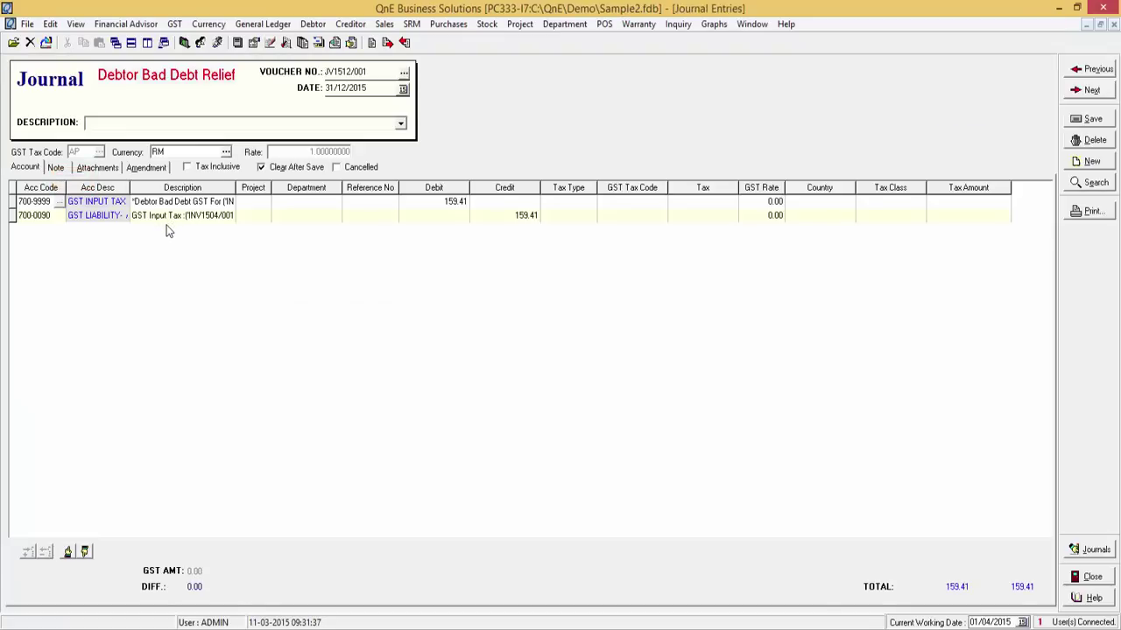
pyautogui.moveTo(335, 185); pyautogui.dragTo(412, 187)
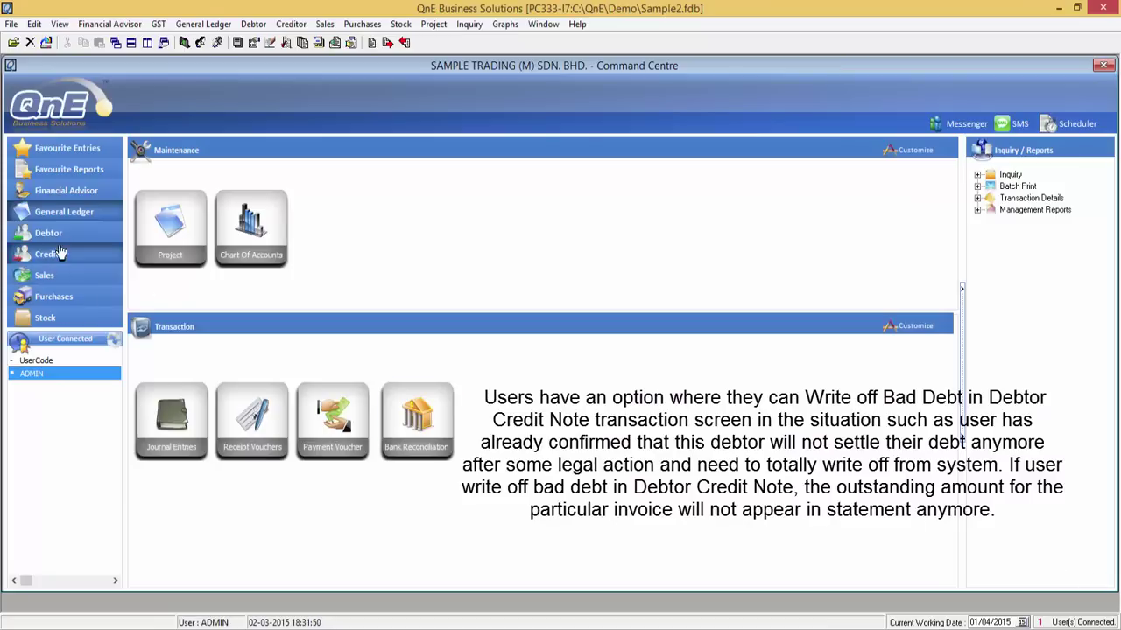
# - Start a debtor credit note for 700-A001 ADVANCE TRADING SDN. BHD. with Bad Debt Relief ticked
pyautogui.click(61, 242)
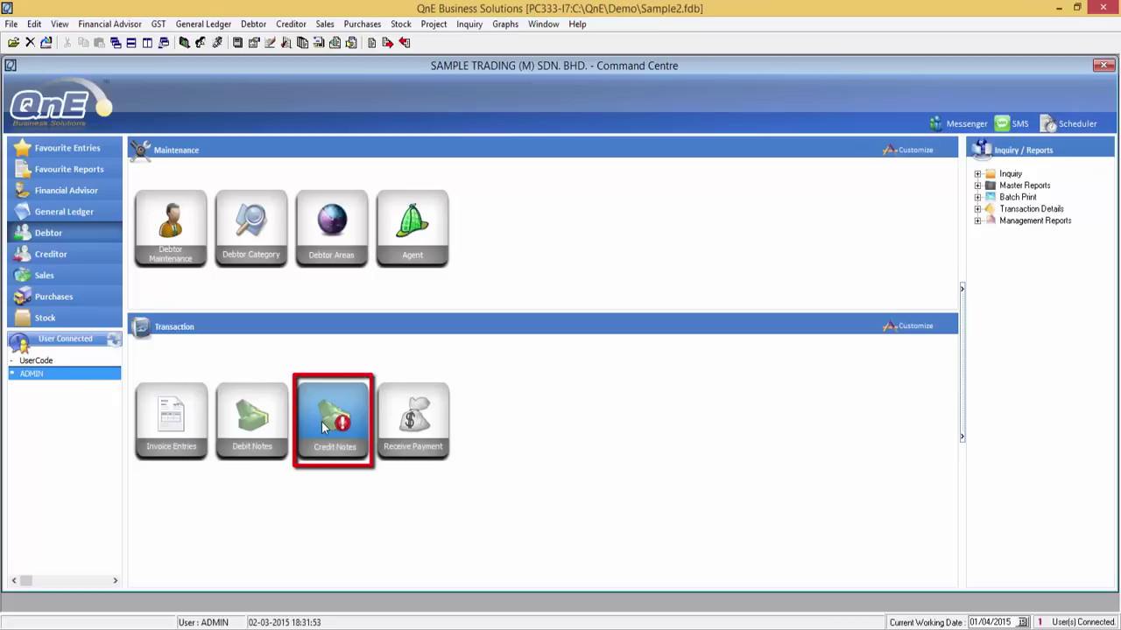
pyautogui.click(322, 426)
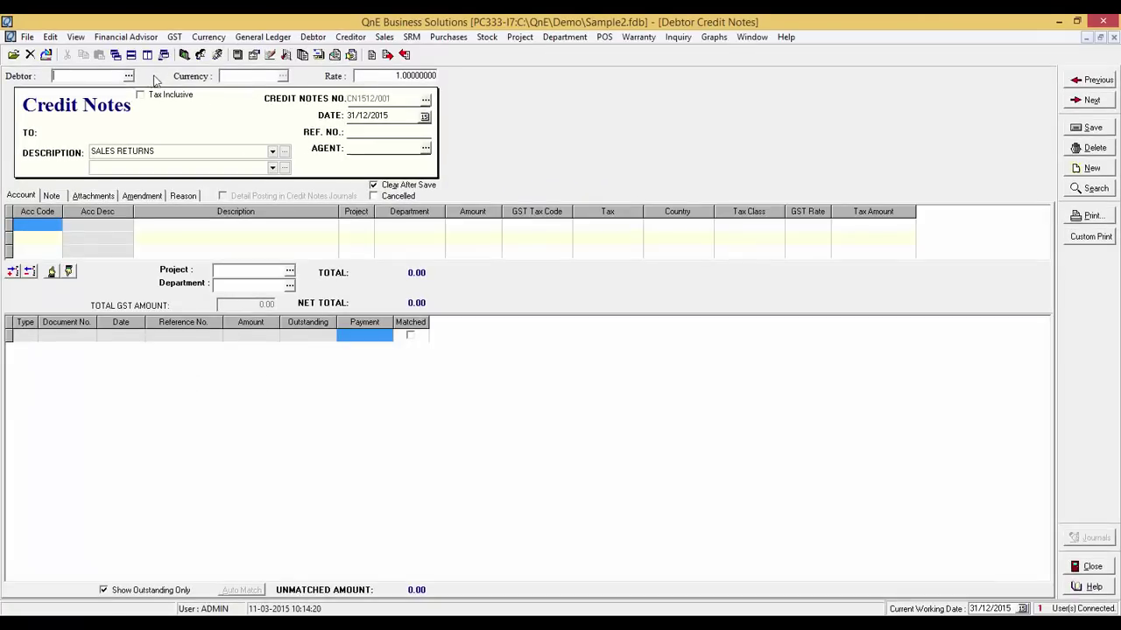
pyautogui.click(129, 77)
pyautogui.doubleClick(369, 275)
pyautogui.click(254, 185)
# - Write off all three outstanding ADVANCE TRADING invoices, describing the credit note as 'Bad Debt Written Off'
pyautogui.click(1090, 265)
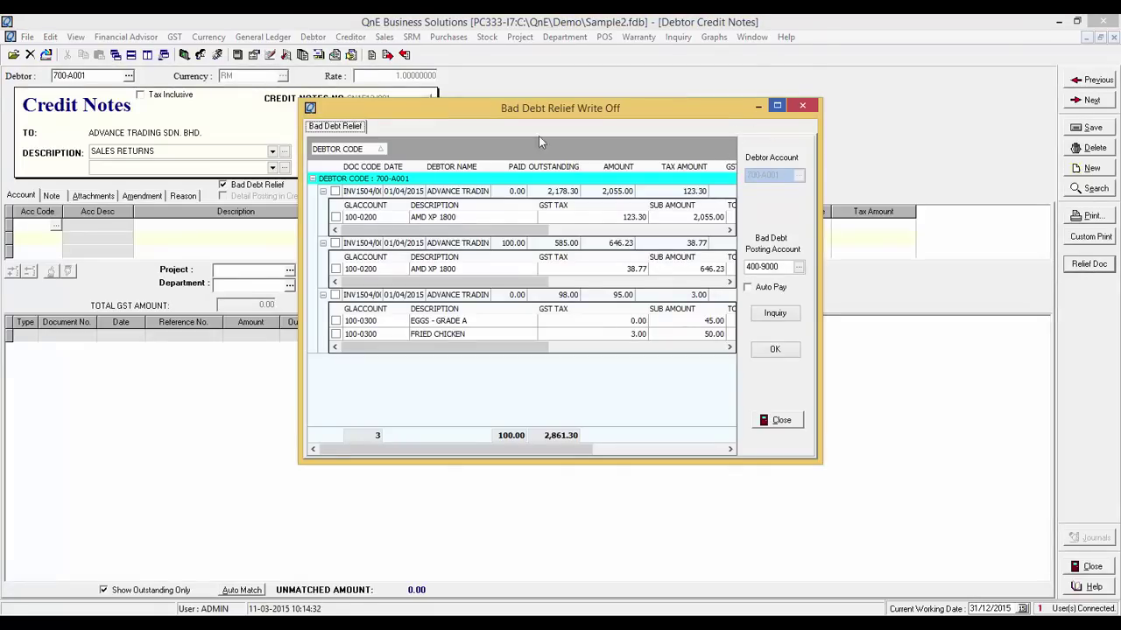
pyautogui.click(334, 192)
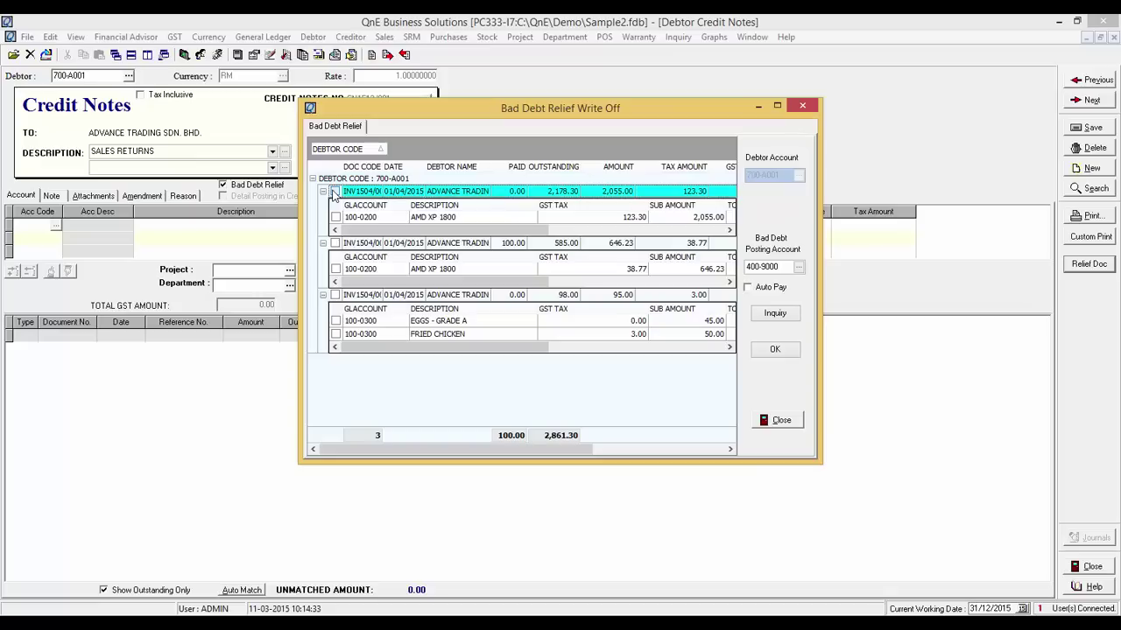
pyautogui.press('space')
pyautogui.click(333, 242)
pyautogui.press('space')
pyautogui.click(335, 296)
pyautogui.click(335, 295)
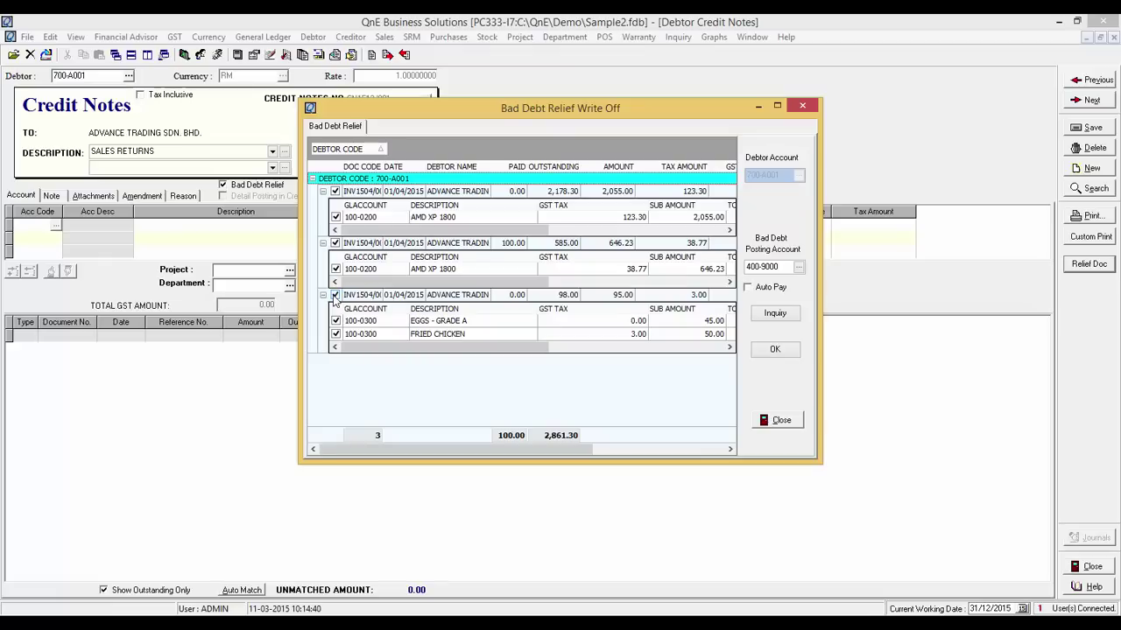
pyautogui.click(775, 350)
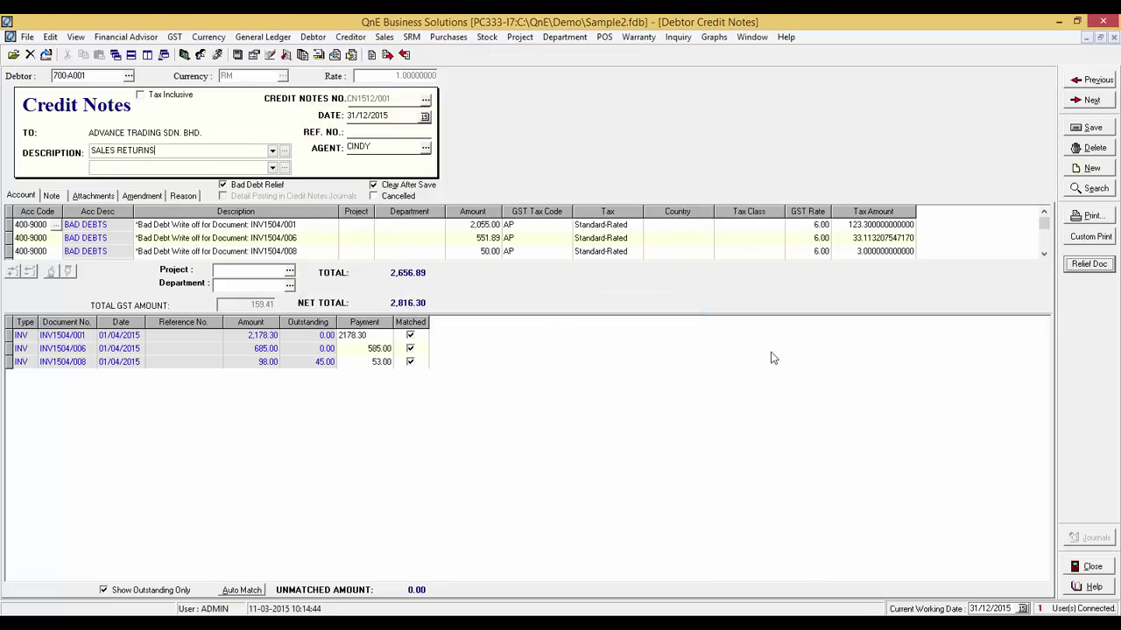
pyautogui.press('BackSpace')
pyautogui.press('BackSpace')
pyautogui.press('BackSpace')
pyautogui.press('BackSpace')
pyautogui.press('BackSpace')
pyautogui.press('BackSpace')
pyautogui.press('BackSpace')
pyautogui.press('BackSpace')
pyautogui.press('BackSpace')
pyautogui.press('BackSpace')
pyautogui.press('BackSpace')
pyautogui.press('BackSpace')
pyautogui.press('BackSpace')
pyautogui.write('Bad Debt Written Off')
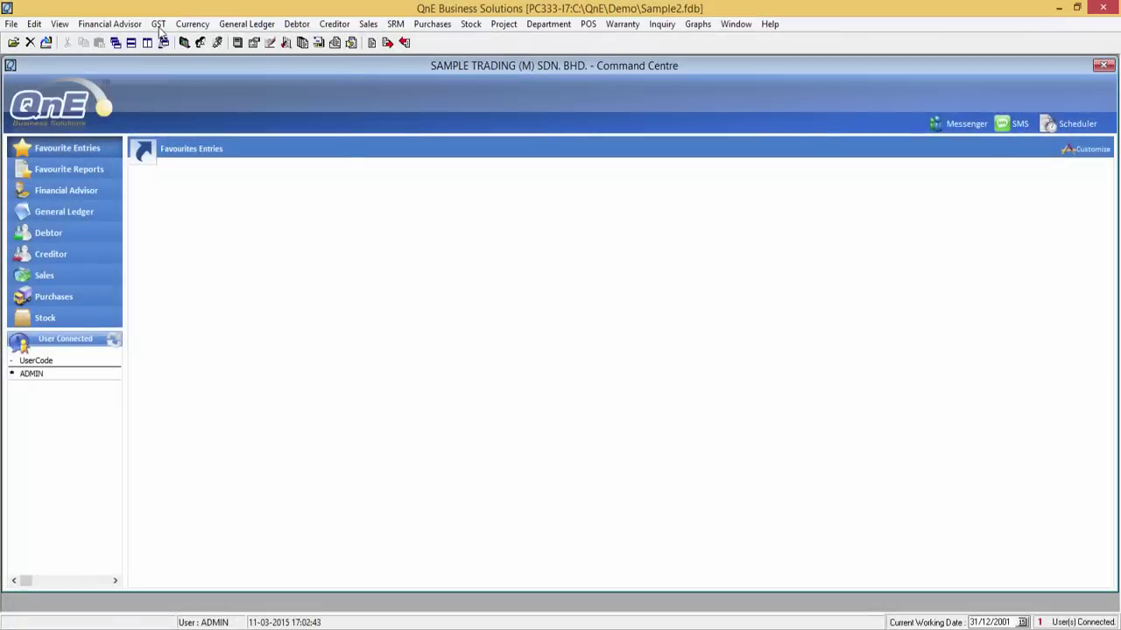
# - Preview the GST-03 return for 01-04-2015 to 31-12-2015 and view its second page
pyautogui.click(159, 24)
pyautogui.click(183, 92)
pyautogui.click(746, 218)
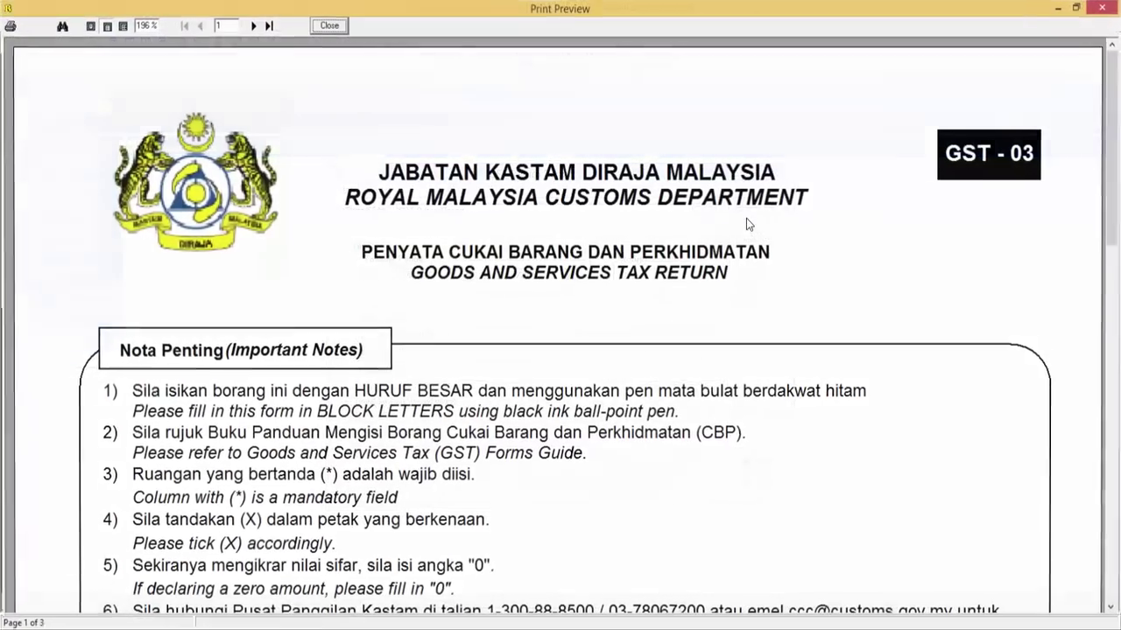
pyautogui.moveTo(1115, 203); pyautogui.dragTo(1116, 538)
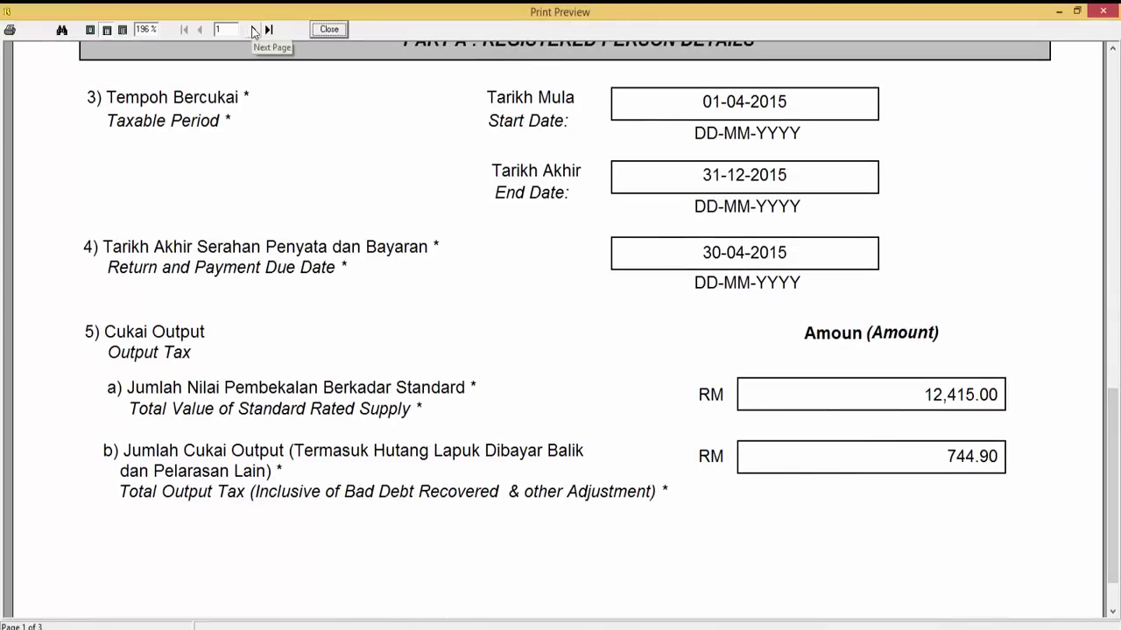
pyautogui.click(252, 29)
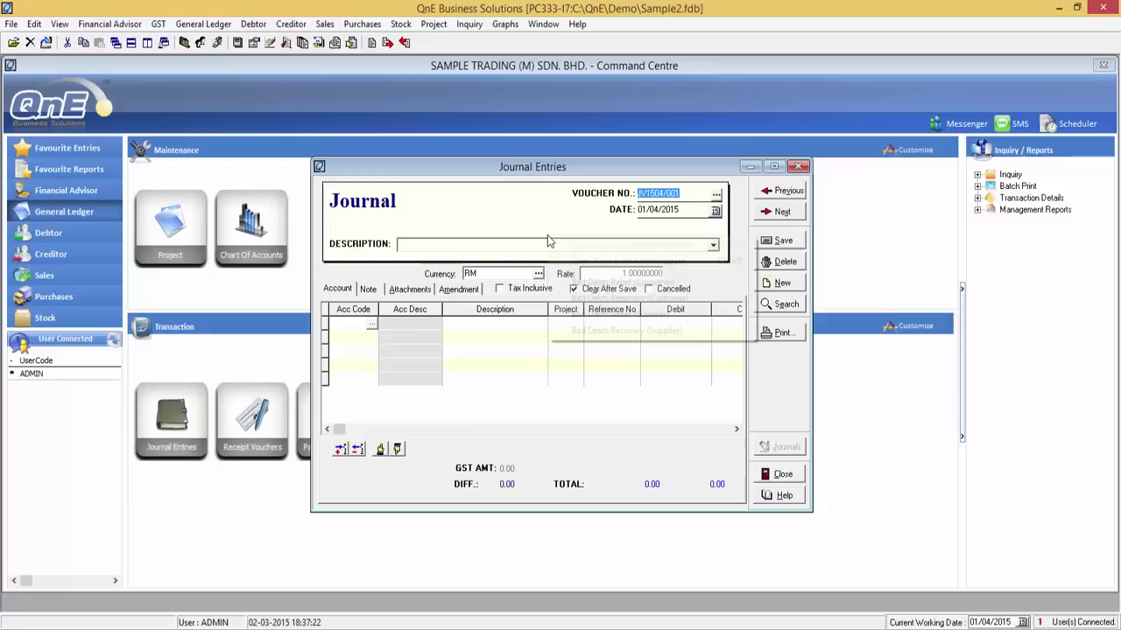
# - Recover the bad debt on Best Tech's first invoice into a 744.90 Debtor Bad Debt Recovery journal
pyautogui.rightClick(547, 234)
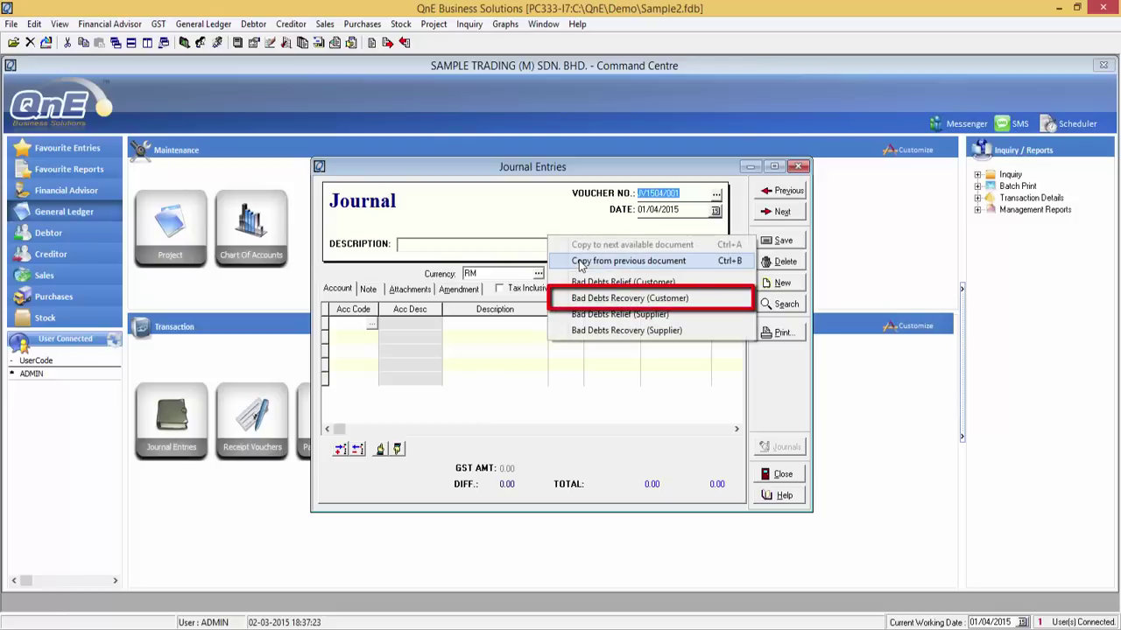
pyautogui.click(613, 298)
pyautogui.click(776, 96)
pyautogui.click(33, 97)
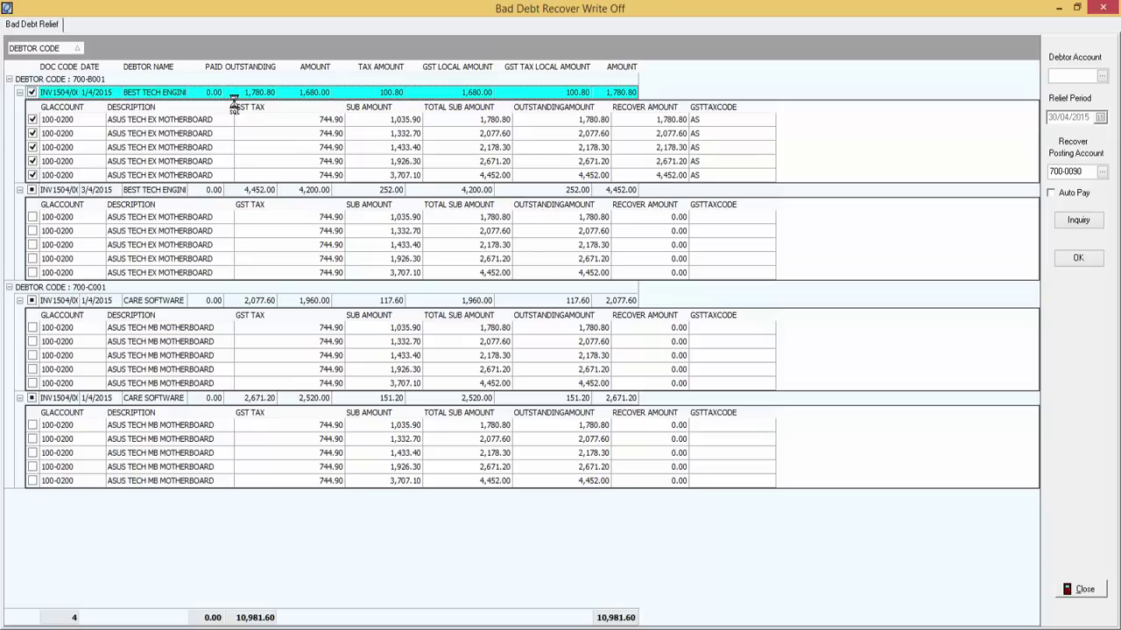
pyautogui.click(1069, 259)
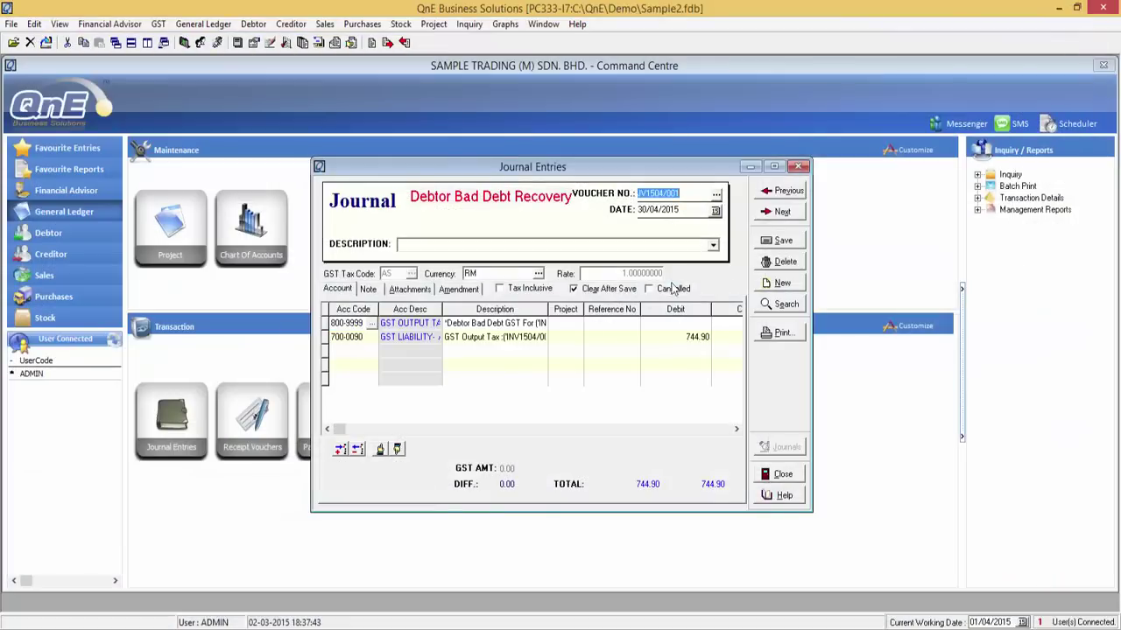
pyautogui.click(774, 166)
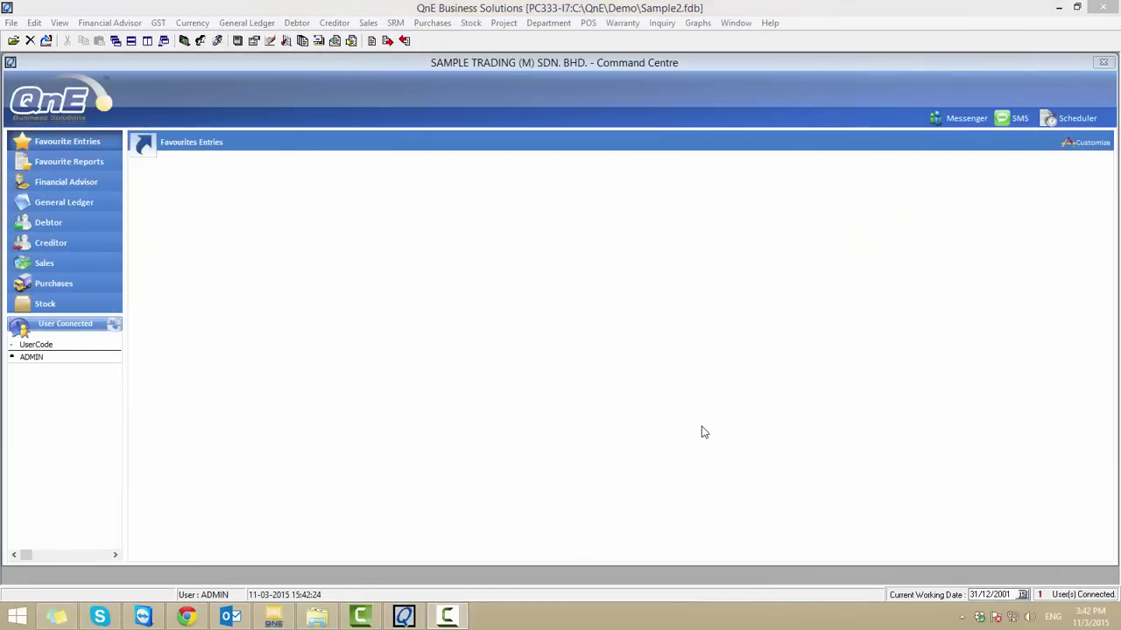
# - Preview the GST-03 return and scroll page 2 showing input tax 879.90 and GST payable 657.33
pyautogui.click(157, 23)
pyautogui.click(208, 92)
pyautogui.click(774, 206)
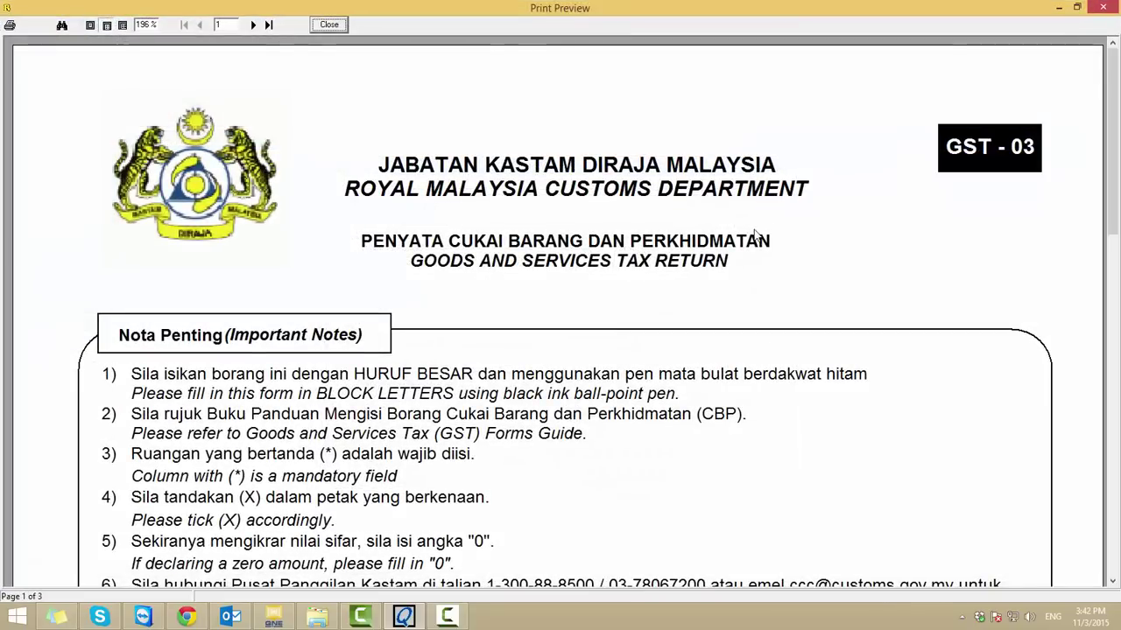
pyautogui.click(253, 24)
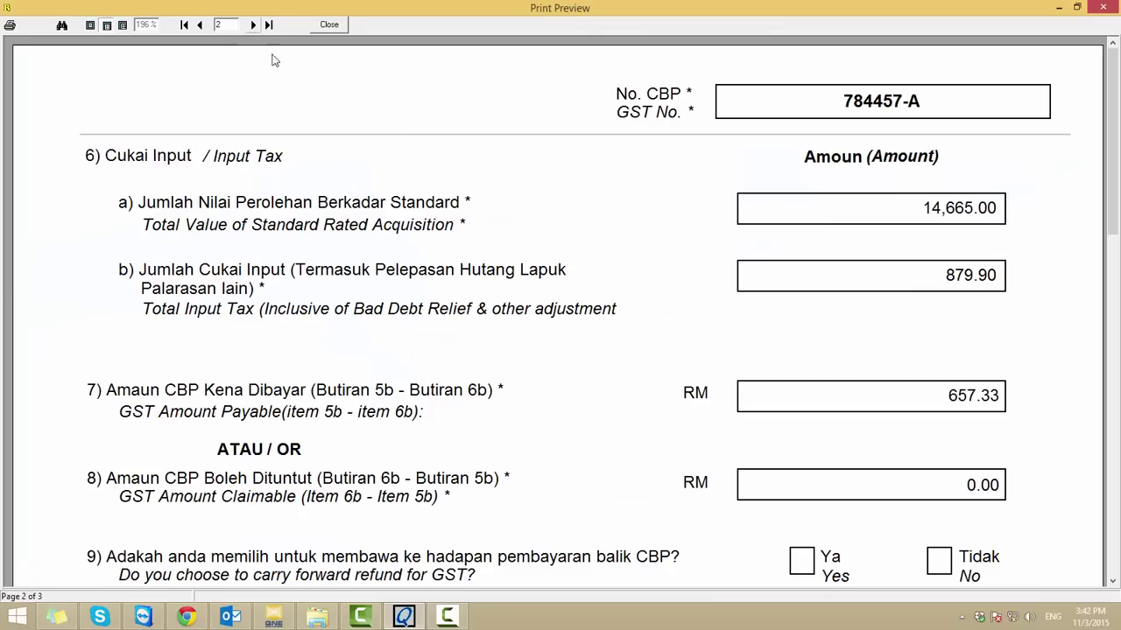
pyautogui.moveTo(1116, 140); pyautogui.dragTo(1119, 473)
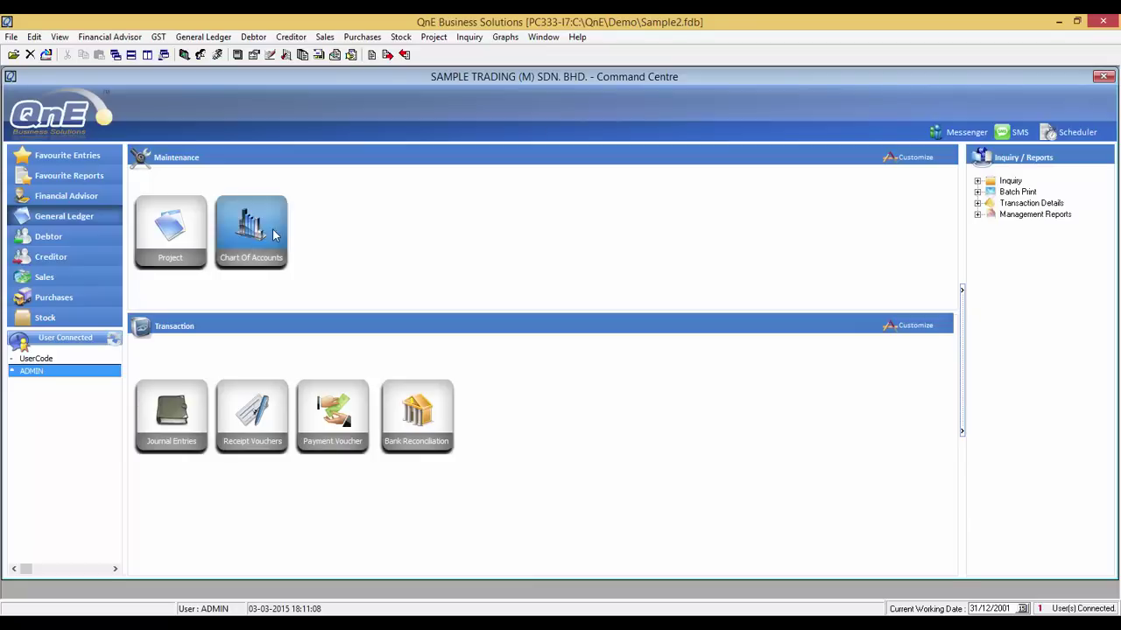
pyautogui.click(254, 229)
pyautogui.click(98, 180)
pyautogui.click(182, 193)
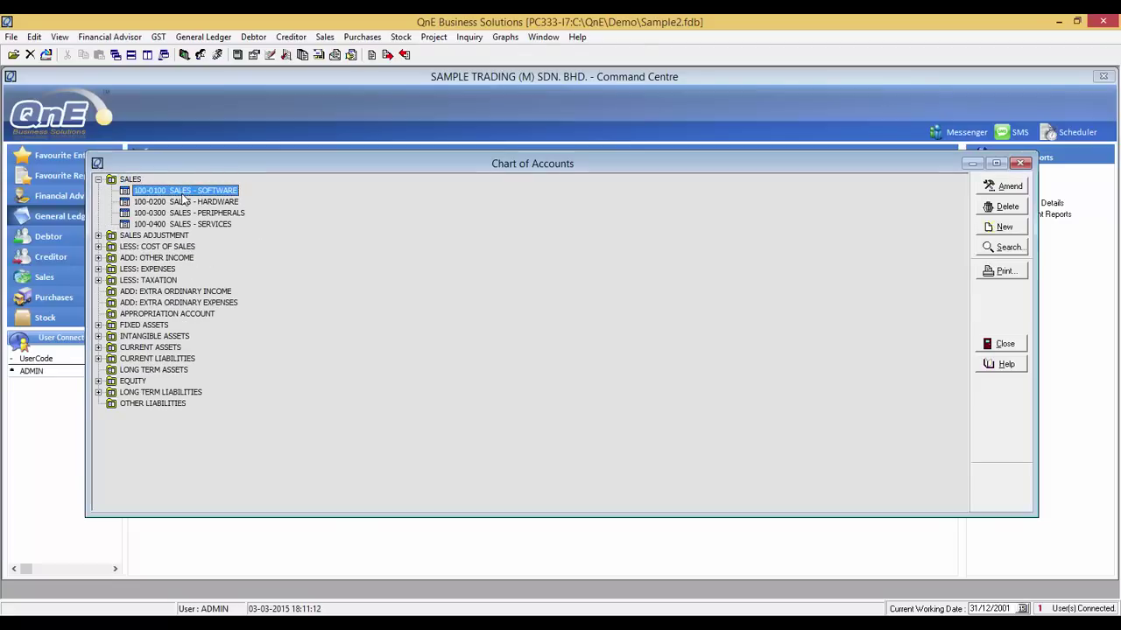
pyautogui.click(1001, 186)
pyautogui.click(613, 376)
pyautogui.click(722, 448)
pyautogui.click(1021, 165)
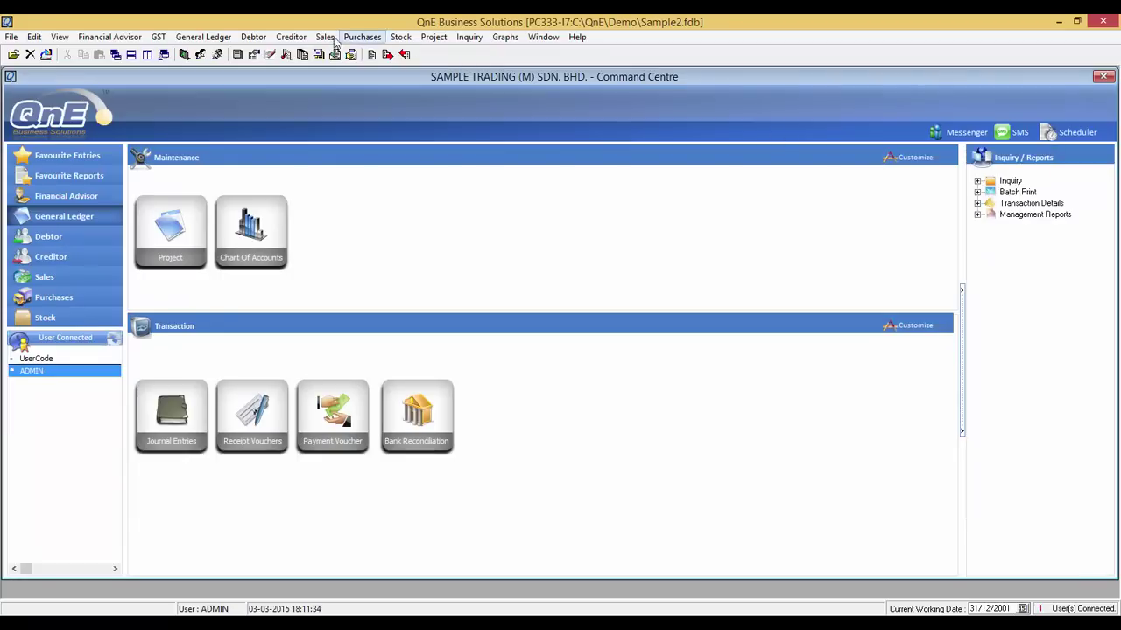
pyautogui.click(157, 37)
pyautogui.click(193, 107)
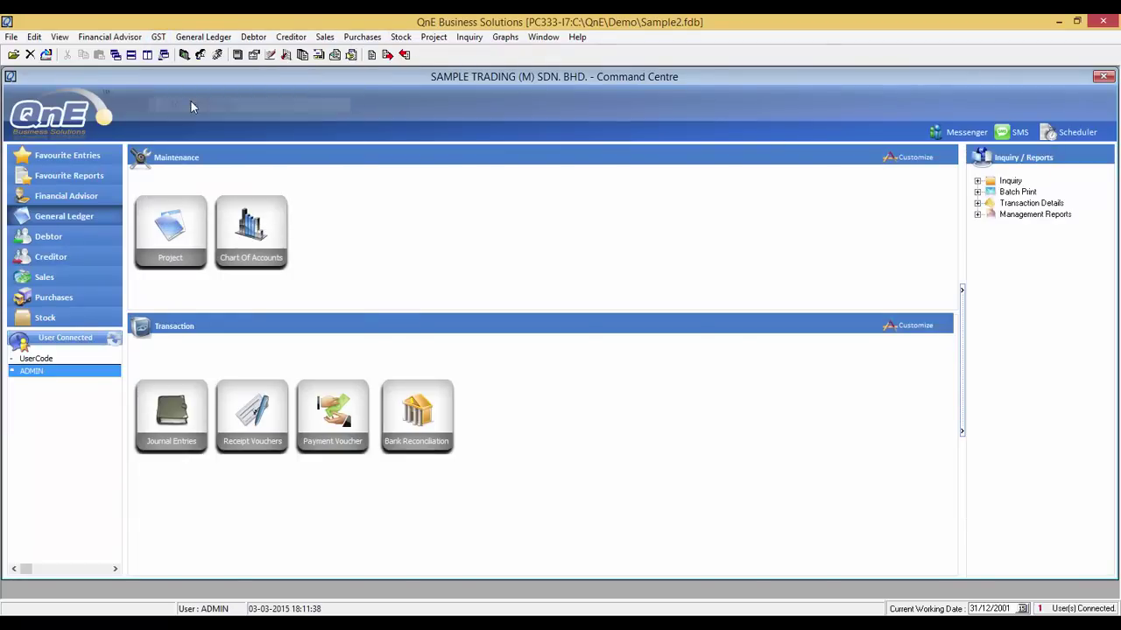
pyautogui.click(763, 220)
pyautogui.scroll(-10, 283, 164)
pyautogui.click(253, 38)
pyautogui.moveTo(1114, 496); pyautogui.dragTo(1117, 175)
pyautogui.click(253, 38)
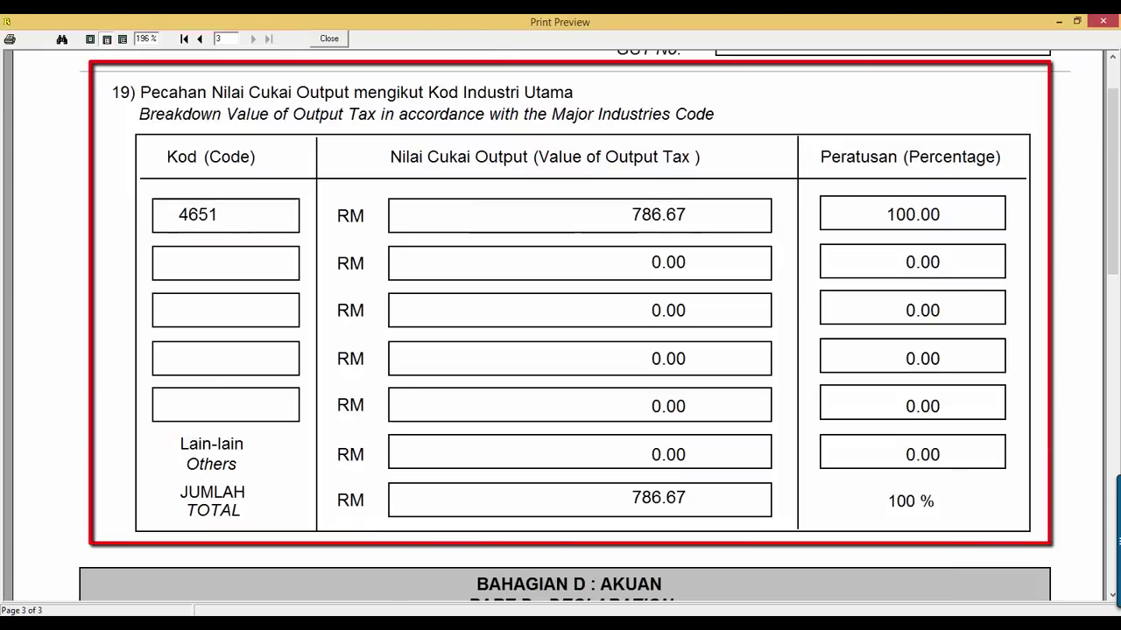
pyautogui.click(329, 38)
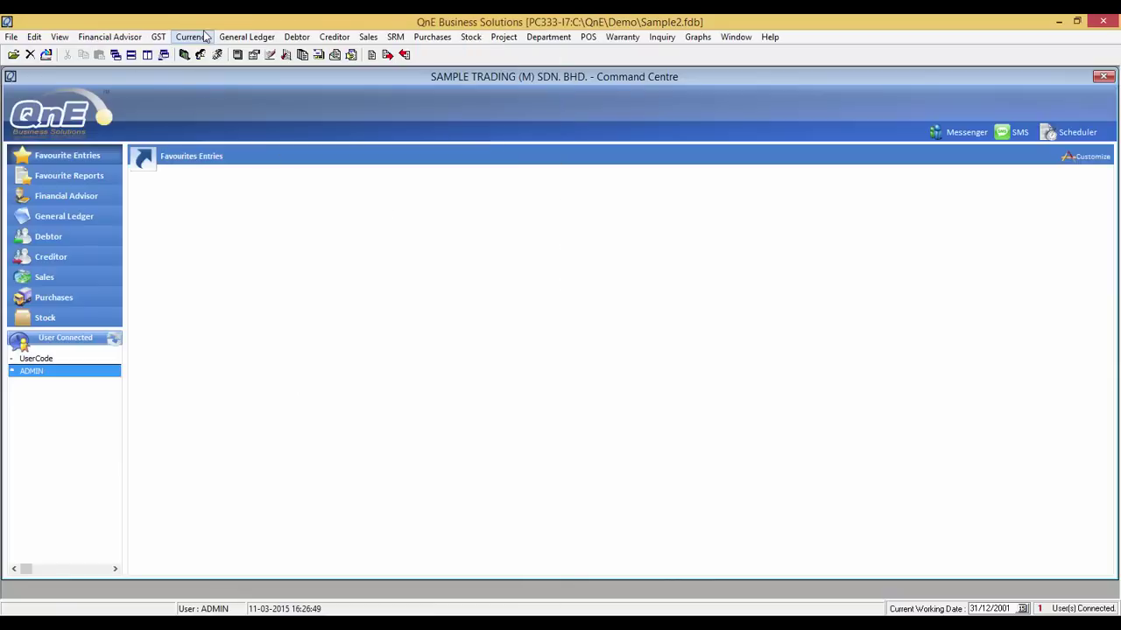
# - On the GST Return Form, enter the authorised person's name, IC number and nationality MALAYSIA
pyautogui.click(160, 39)
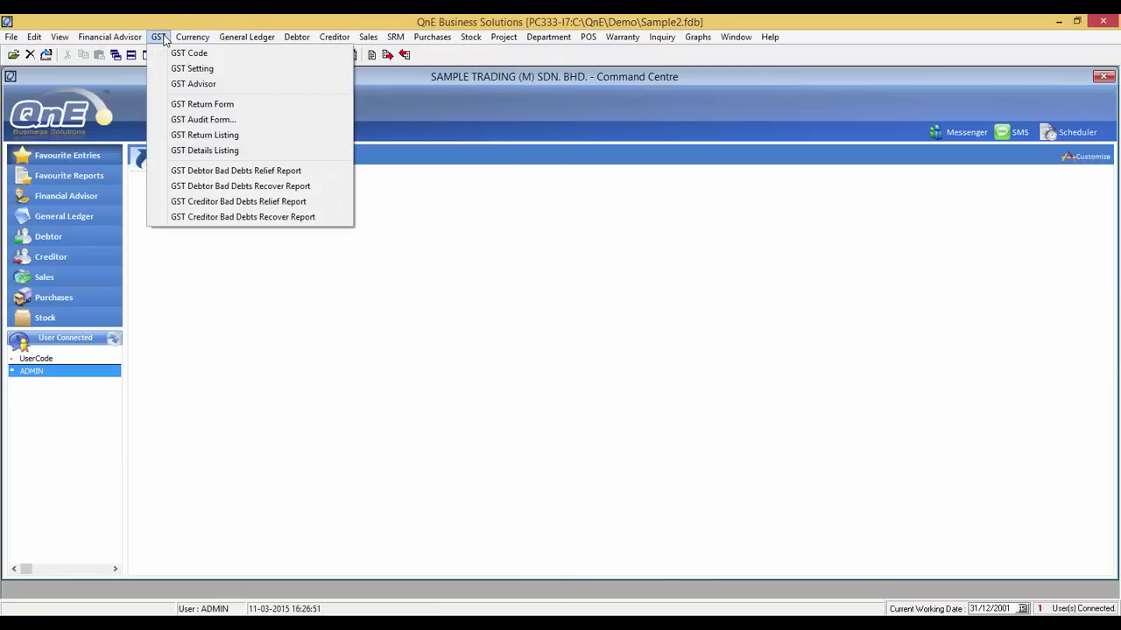
pyautogui.click(192, 105)
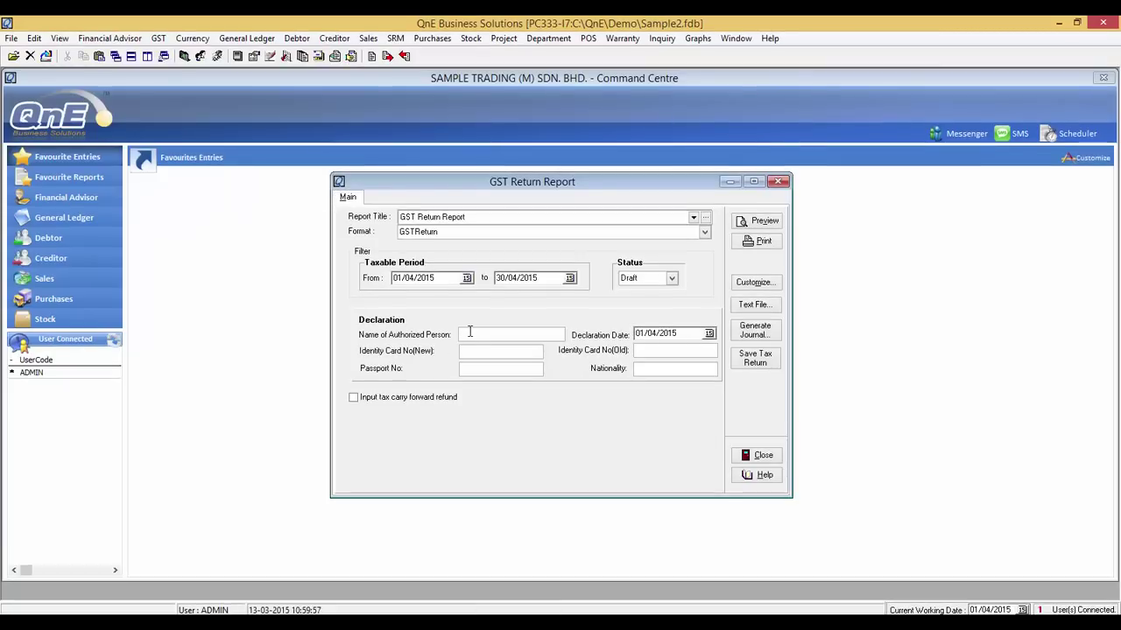
pyautogui.click(469, 332)
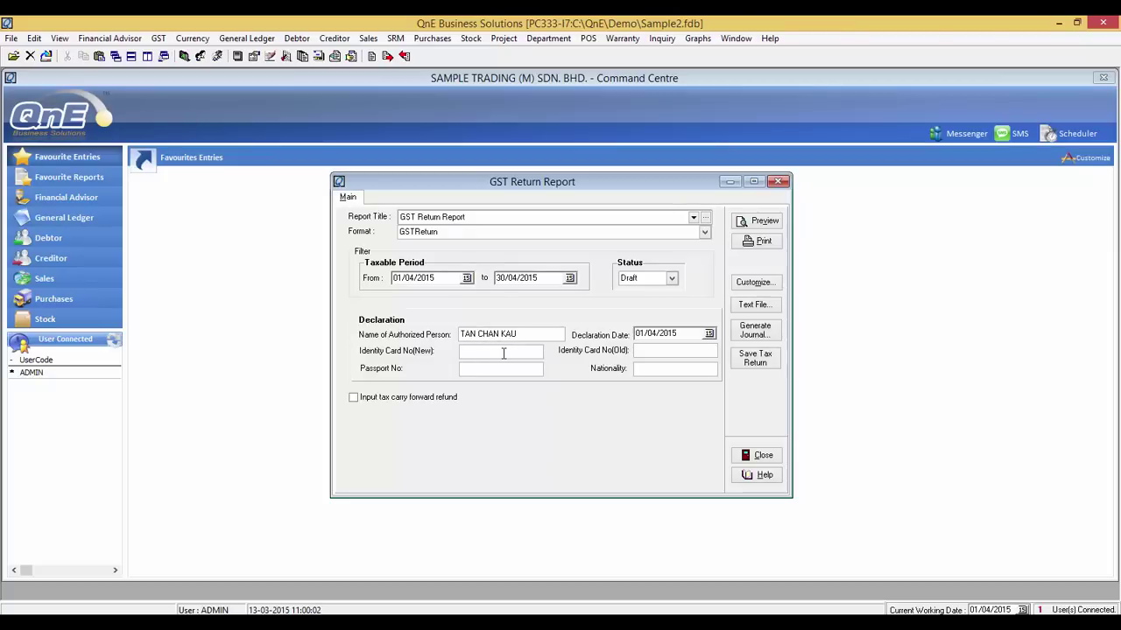
pyautogui.click(658, 369)
pyautogui.write('MALAYSIA')
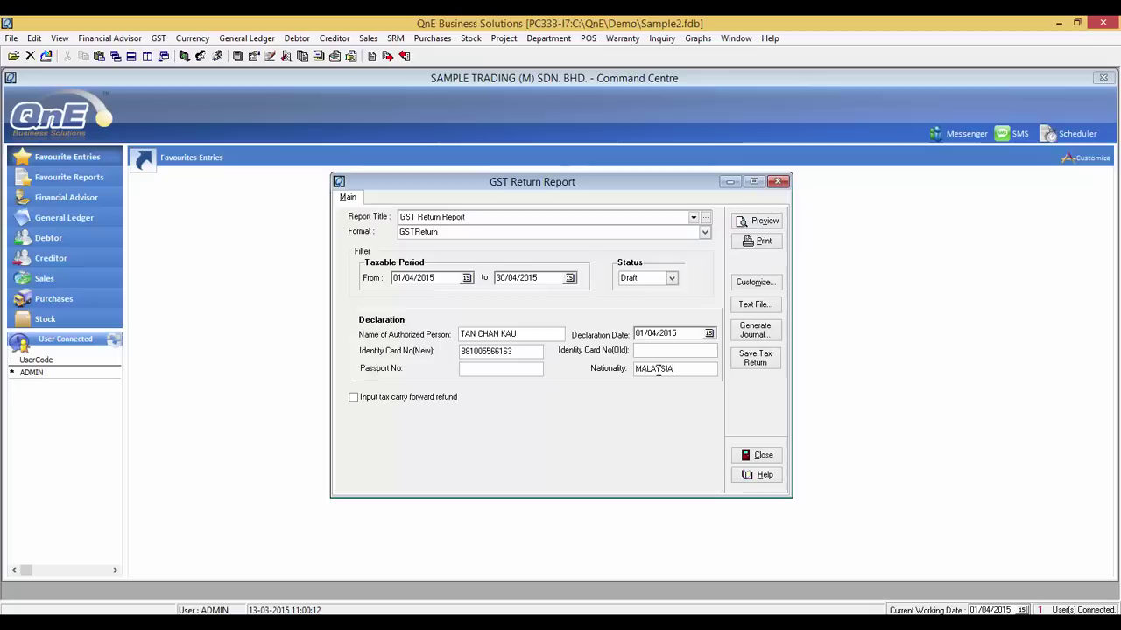
# - Export the GST-03 return as a text file, overwriting April2015.txt on the Desktop
pyautogui.click(755, 304)
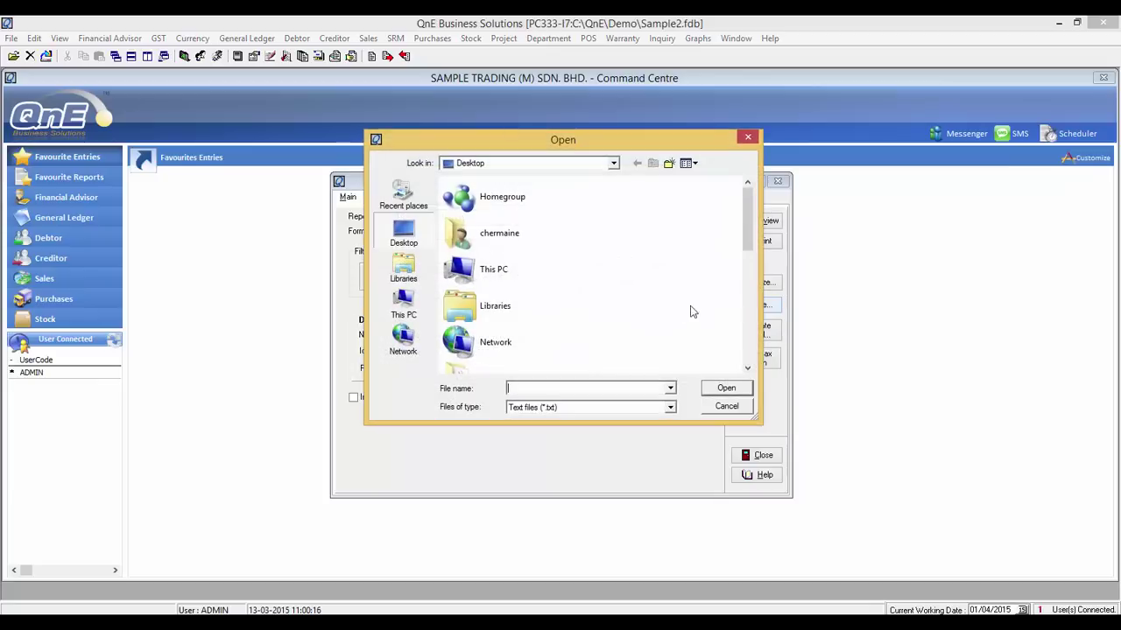
pyautogui.click(670, 390)
pyautogui.click(632, 388)
pyautogui.write('AP')
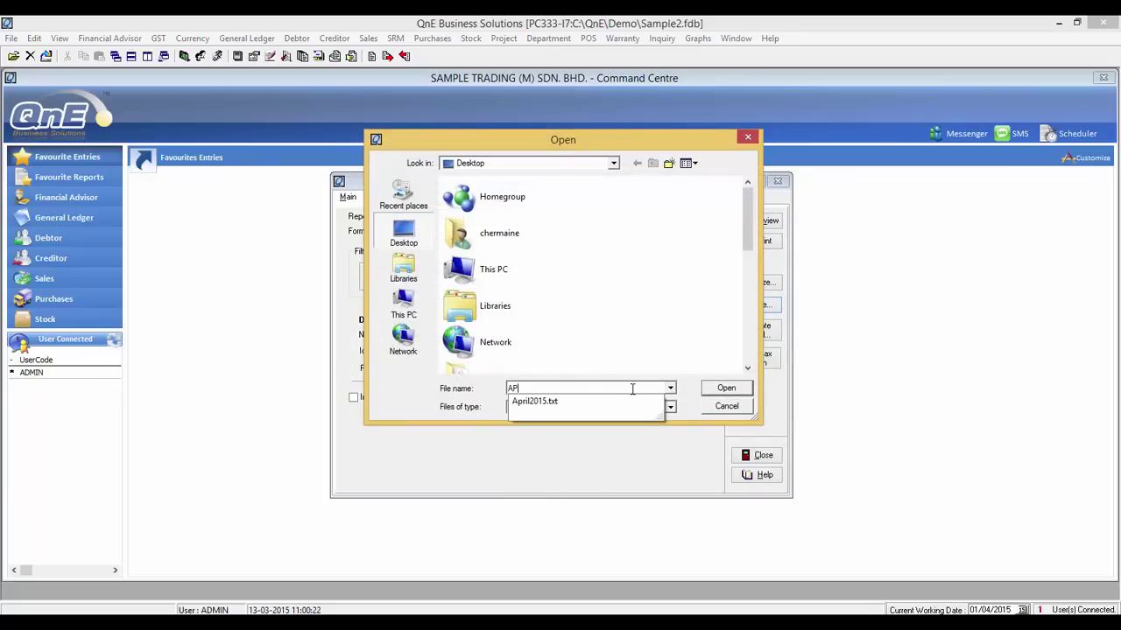
pyautogui.click(620, 402)
pyautogui.click(726, 389)
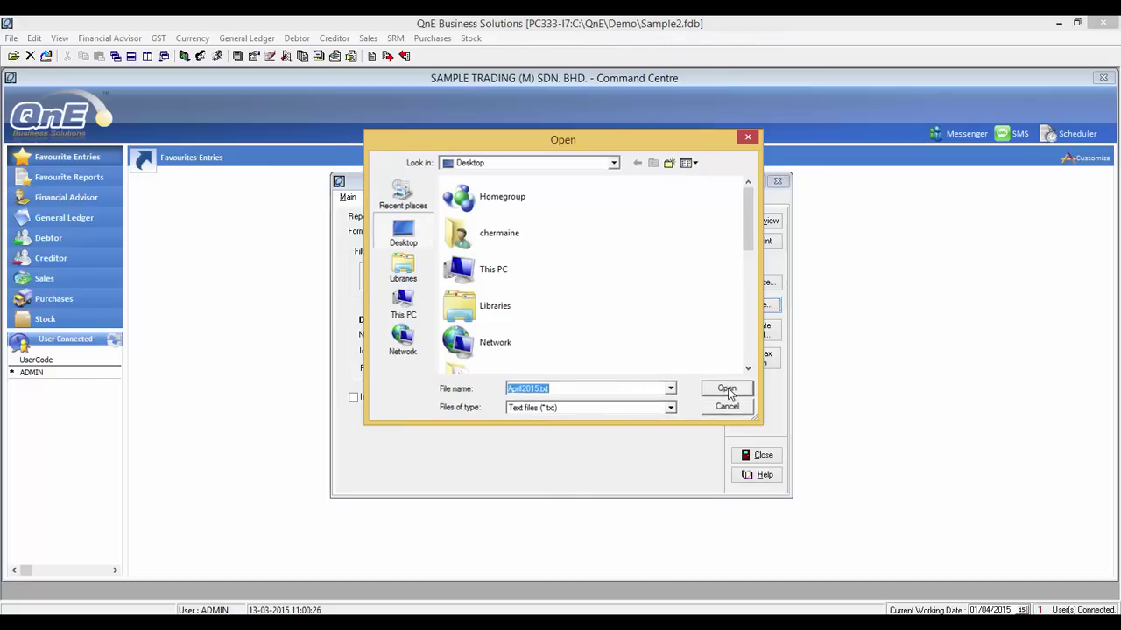
pyautogui.click(552, 360)
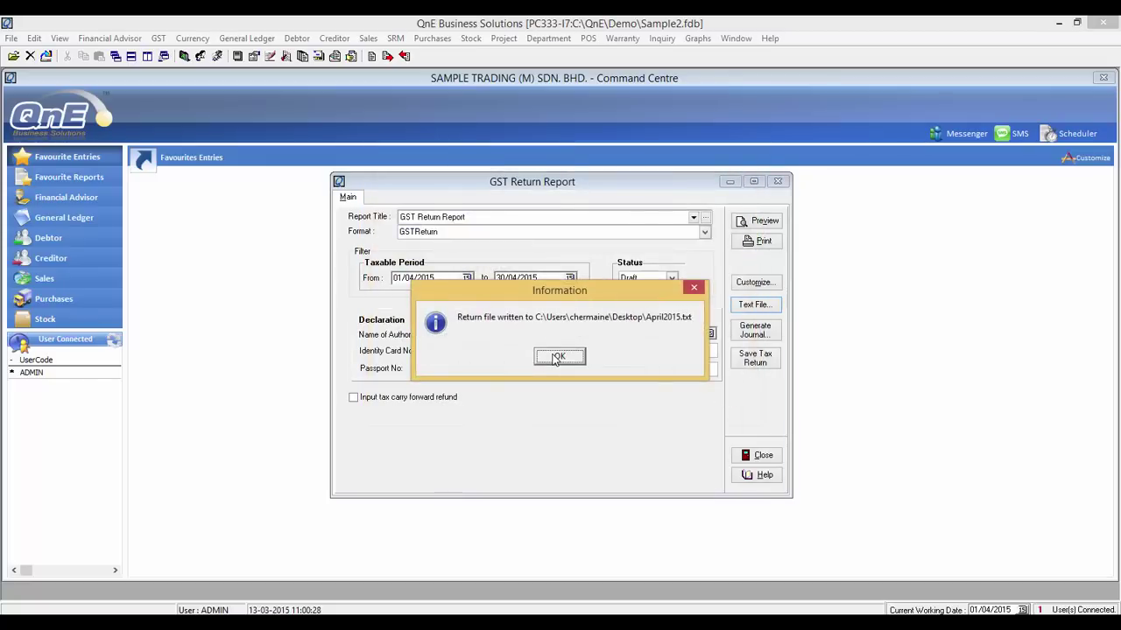
pyautogui.click(553, 360)
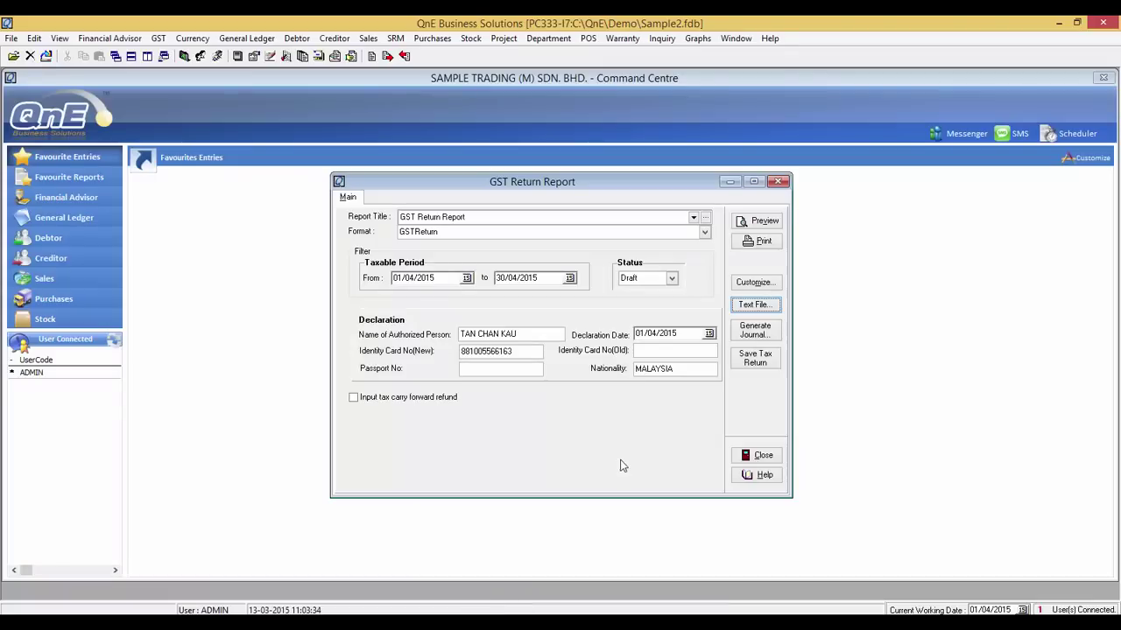
# - Set the return status to Submitted and save the tax return
pyautogui.click(672, 278)
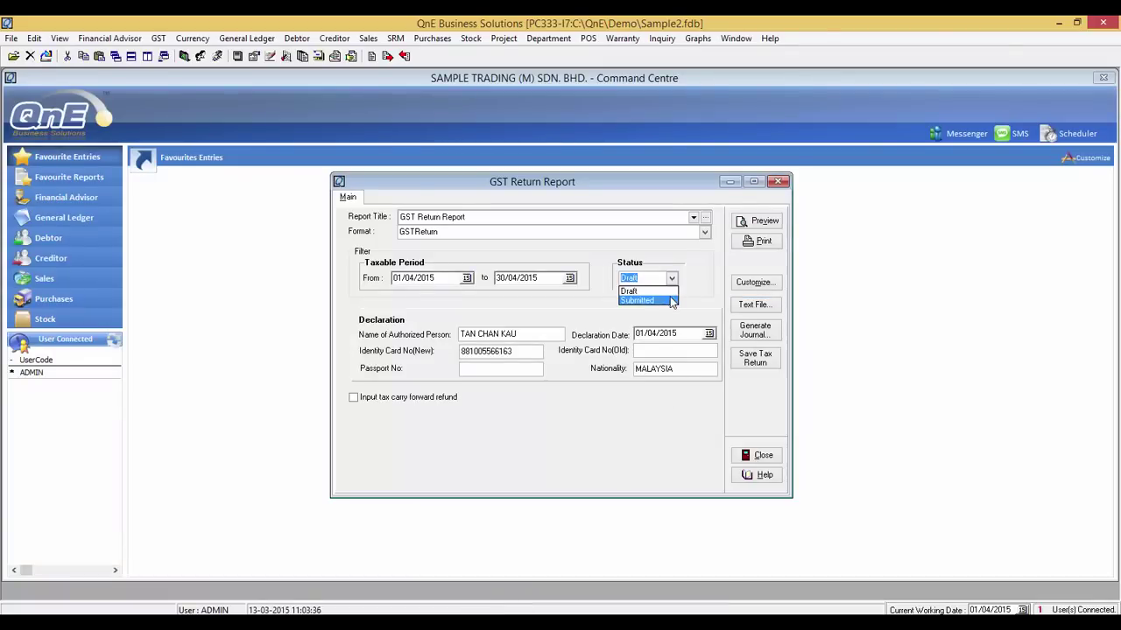
pyautogui.click(667, 300)
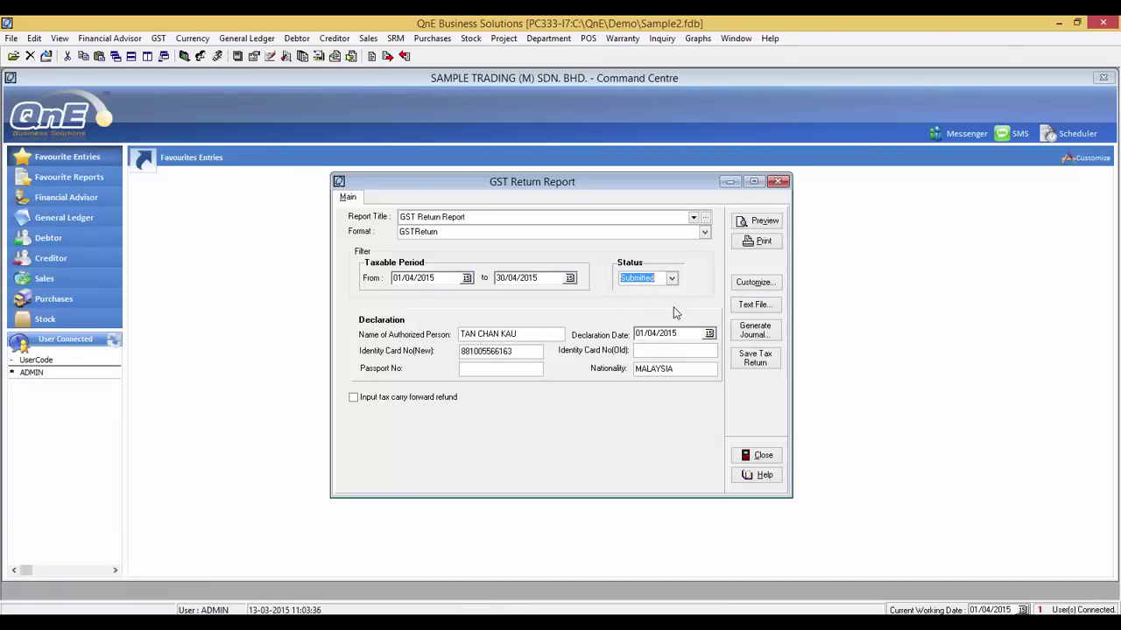
pyautogui.click(750, 362)
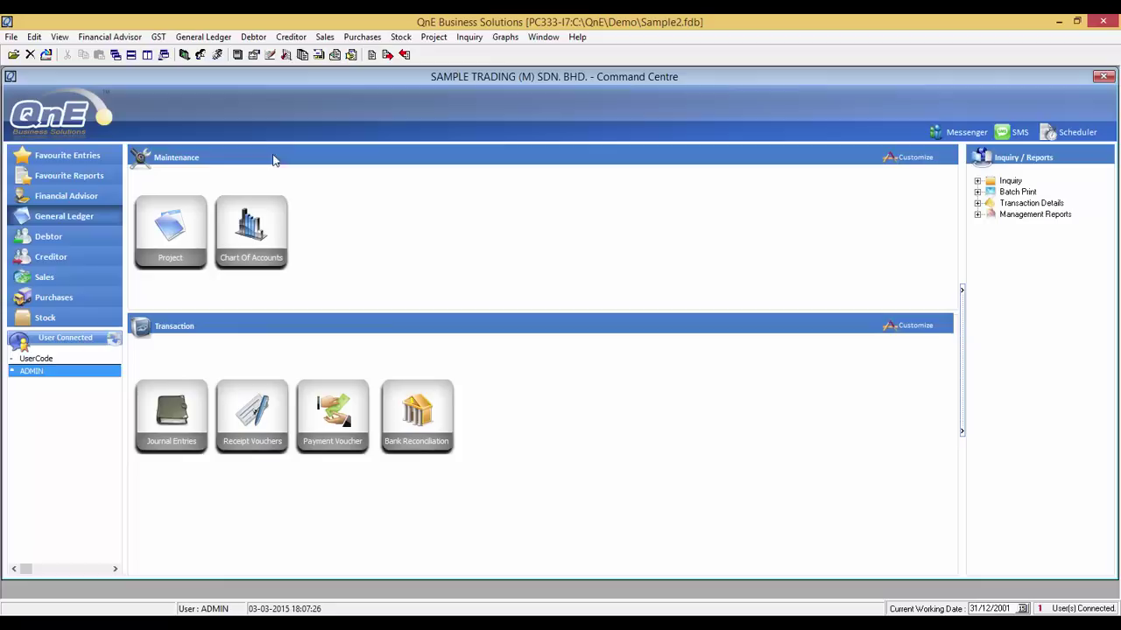
# - Check the Supply Data and GL Data, then export the April 2015 GAF file and choose to view the XML
pyautogui.click(159, 38)
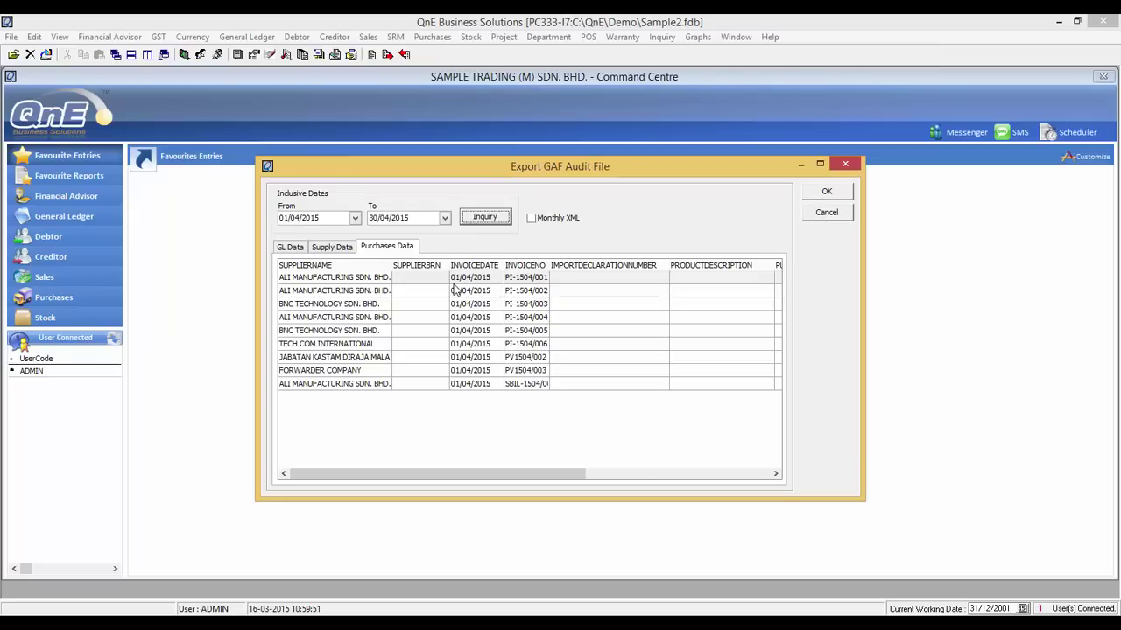
pyautogui.click(332, 248)
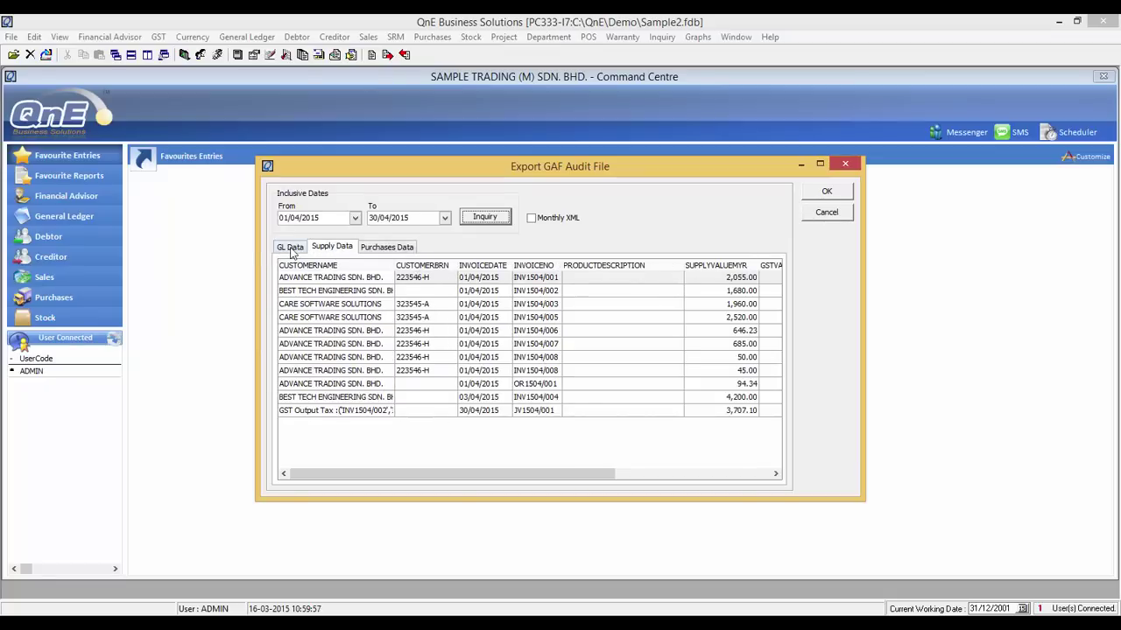
pyautogui.click(290, 247)
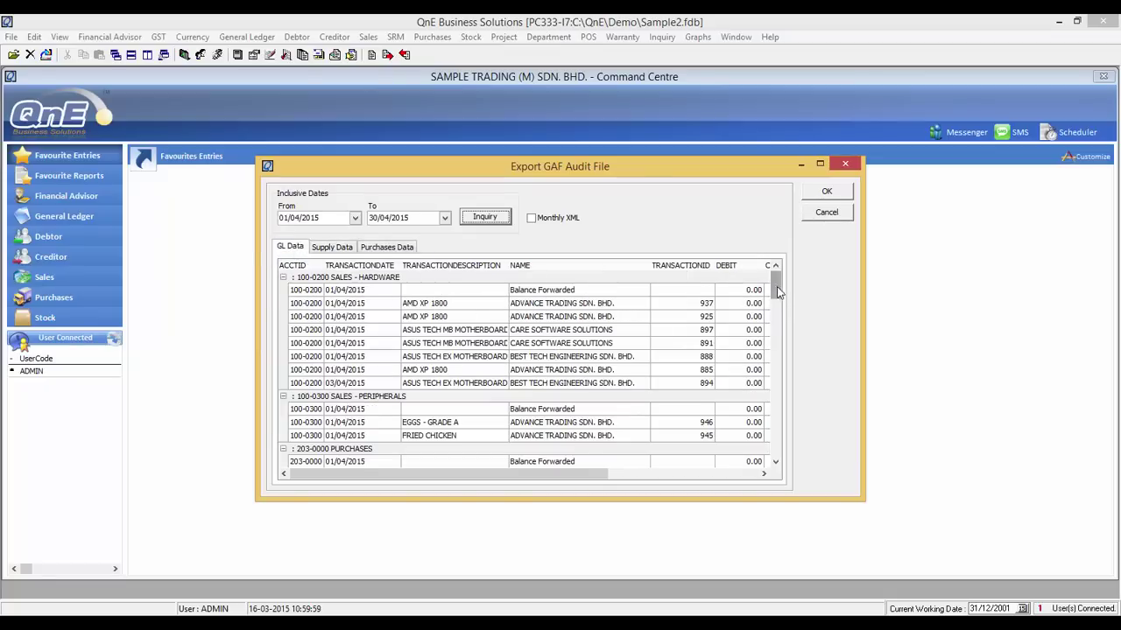
pyautogui.moveTo(777, 286); pyautogui.dragTo(779, 456)
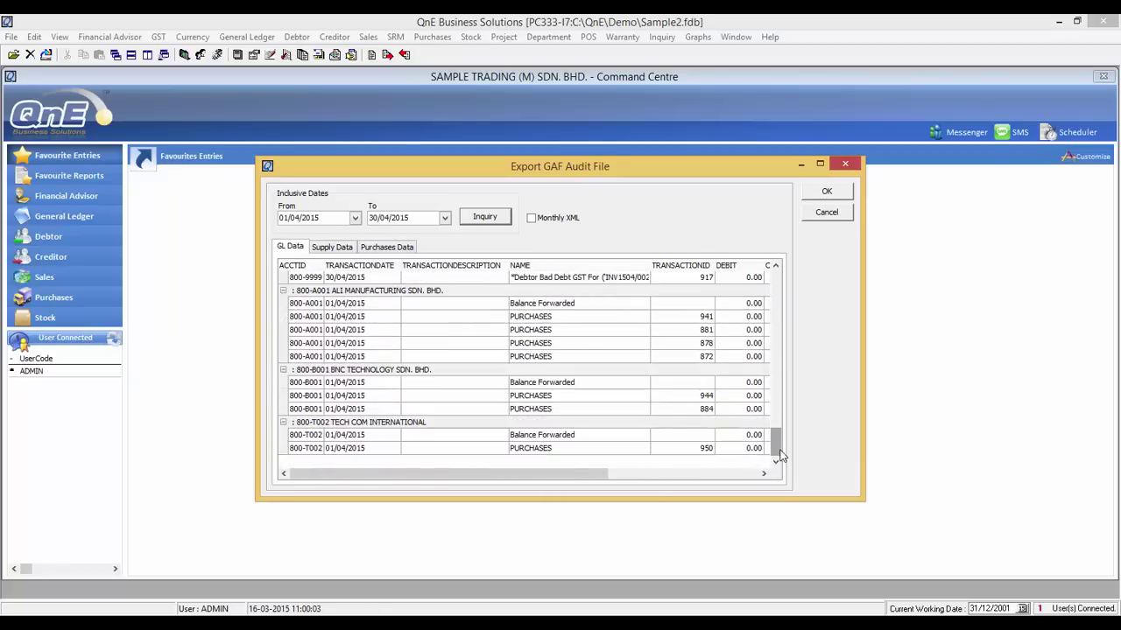
pyautogui.click(822, 202)
pyautogui.click(618, 413)
pyautogui.click(530, 356)
# - Open QnE2015-04-GAF1.0 in full-screen Notepad and scroll through its purchase, supply and ledger entries
pyautogui.doubleClick(480, 200)
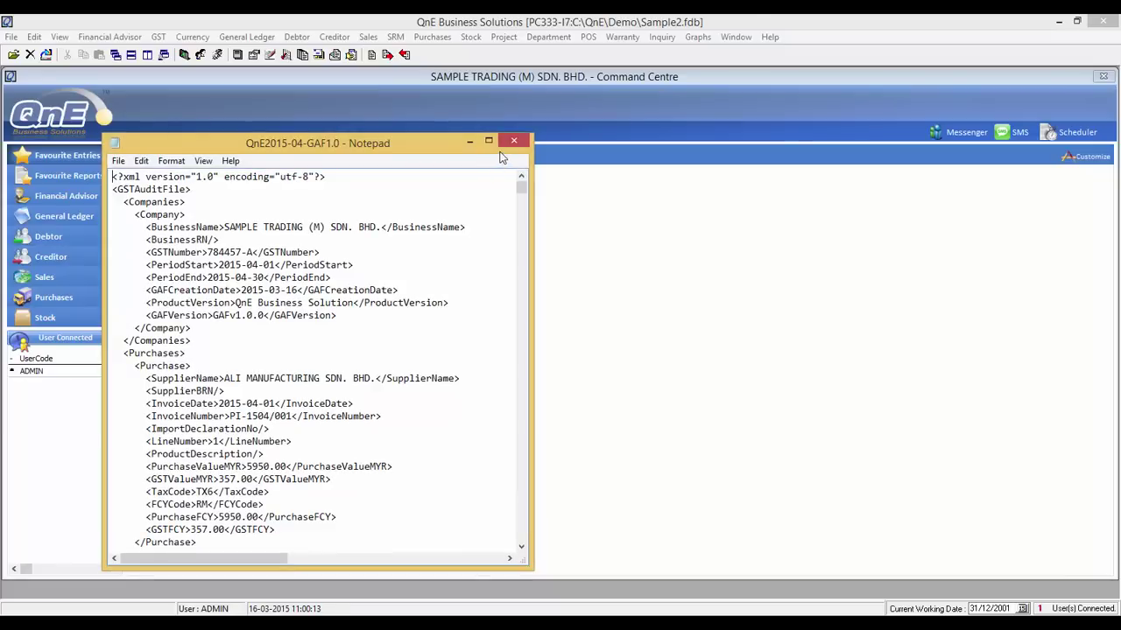
pyautogui.click(489, 141)
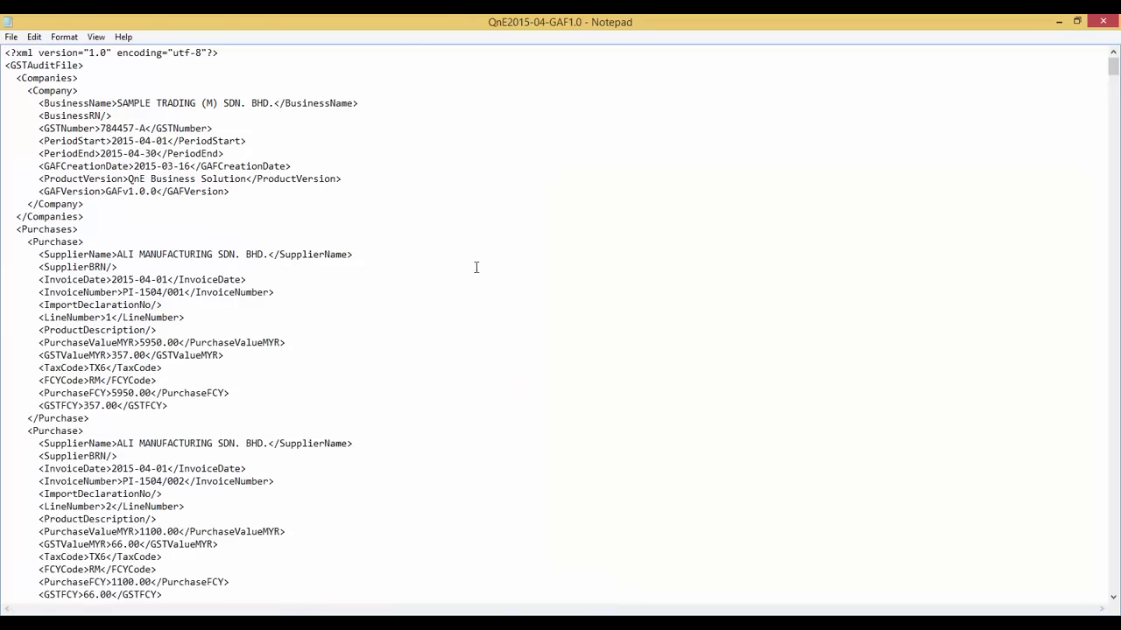
pyautogui.scroll(-5, 482, 278)
pyautogui.scroll(-20, 482, 279)
pyautogui.scroll(-4, 482, 279)
pyautogui.moveTo(1114, 105); pyautogui.dragTo(1115, 408)
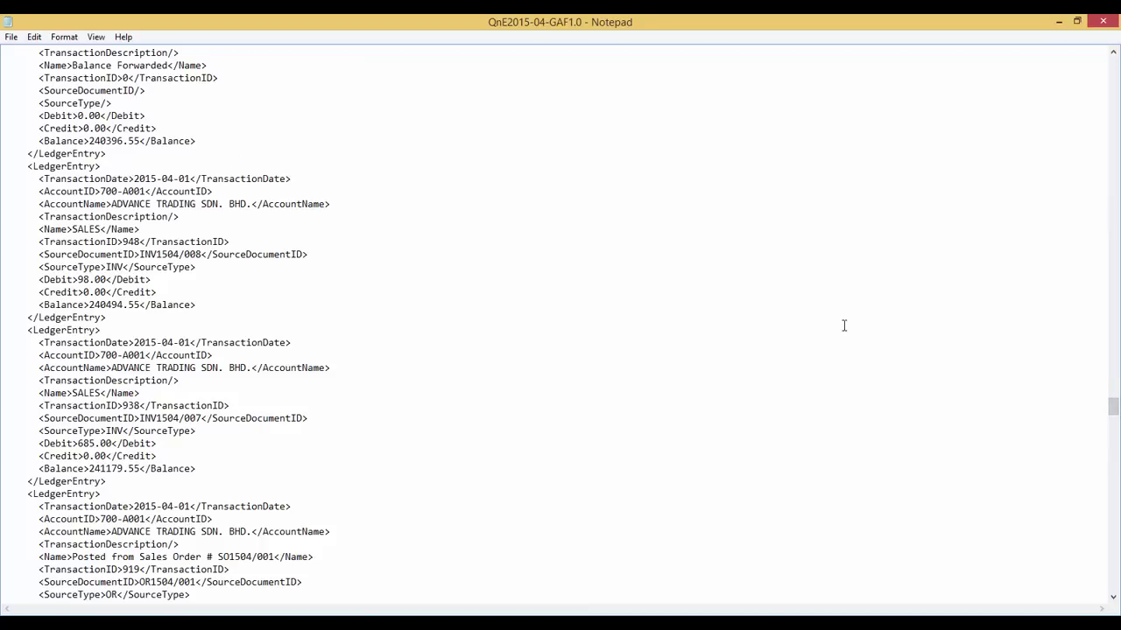